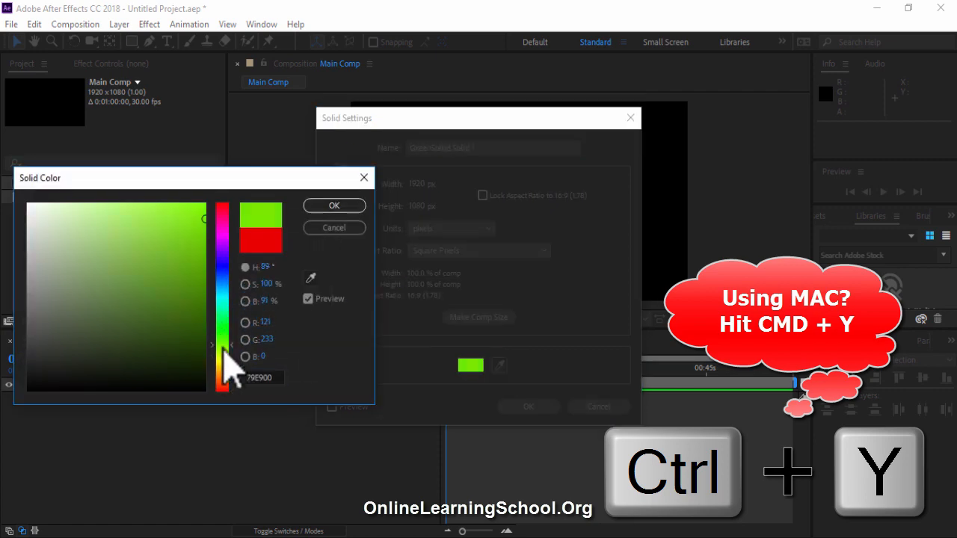
Create a yellow solid at 1920 x 1080 px in Main Comp
{"action": "left_click", "coordinate": [338, 206]}
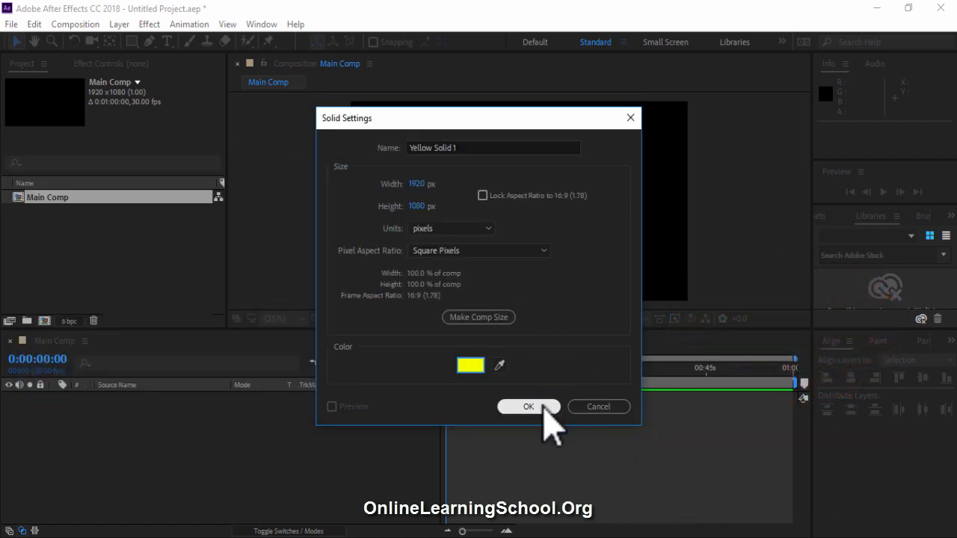
{"action": "left_click", "coordinate": [540, 406]}
{"action": "left_click", "coordinate": [280, 459]}
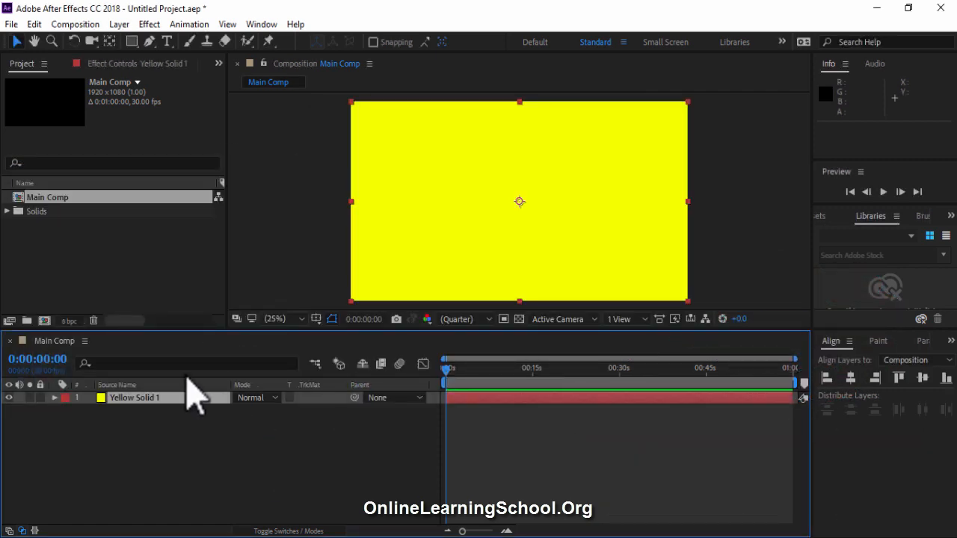
Import the image astronaut-astronomy-cosmos-2156 from drive E as footage and place it above the yellow solid in the timeline
{"action": "double_click", "coordinate": [131, 261]}
{"action": "left_click", "coordinate": [60, 295]}
{"action": "scroll", "coordinate": [463, 246], "scroll_direction": "down", "scroll_amount": 3}
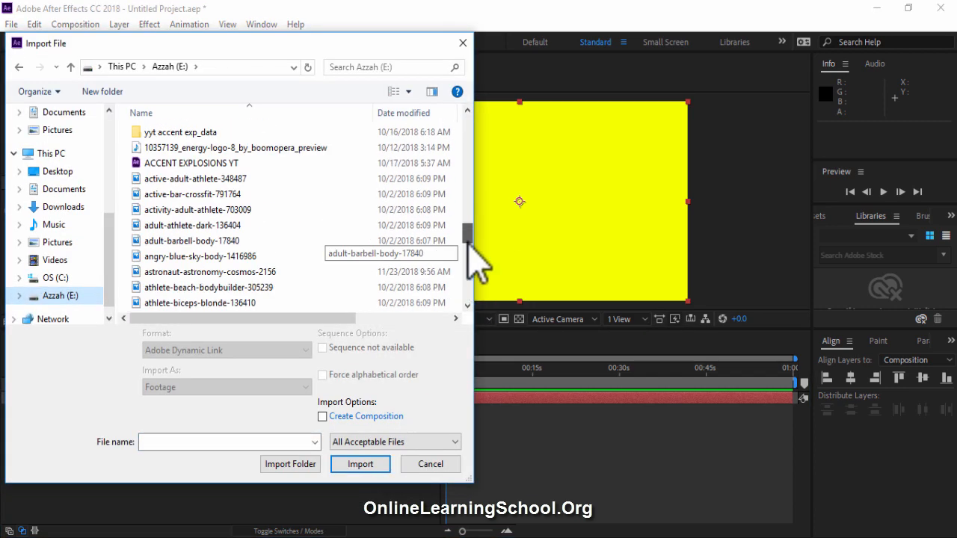
{"action": "left_click", "coordinate": [209, 231]}
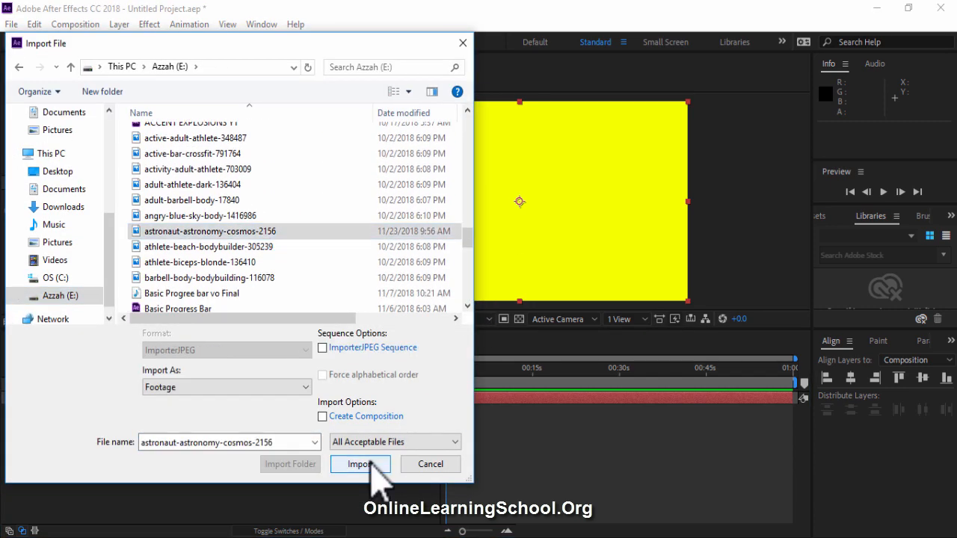
{"action": "left_click", "coordinate": [360, 464]}
{"action": "left_click_drag", "start_coordinate": [162, 198], "coordinate": [224, 401]}
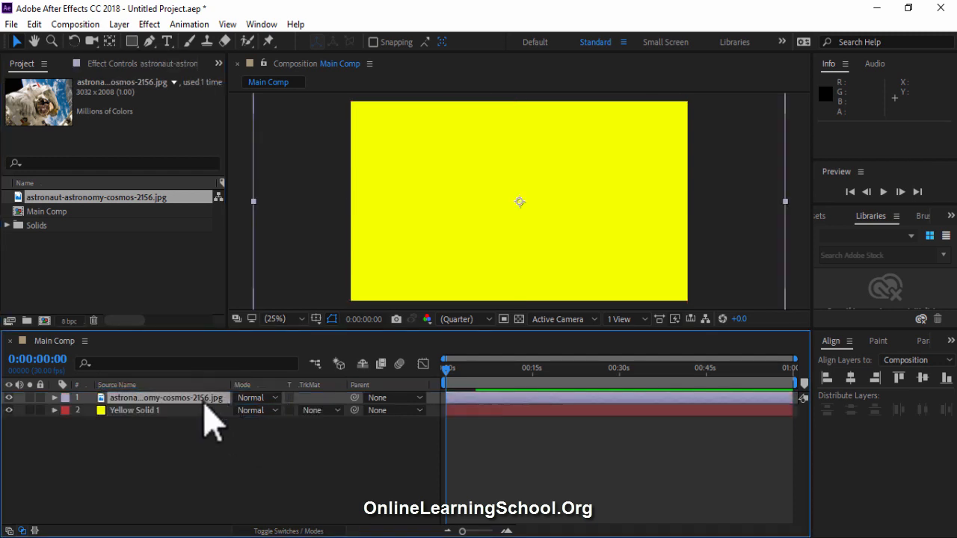
Scale the astronaut image layer to 64% to fit the composition frame
{"action": "key", "text": "s"}
{"action": "left_click_drag", "start_coordinate": [254, 411], "coordinate": [231, 410]}
{"action": "left_click", "coordinate": [249, 412]}
{"action": "left_click", "coordinate": [259, 450]}
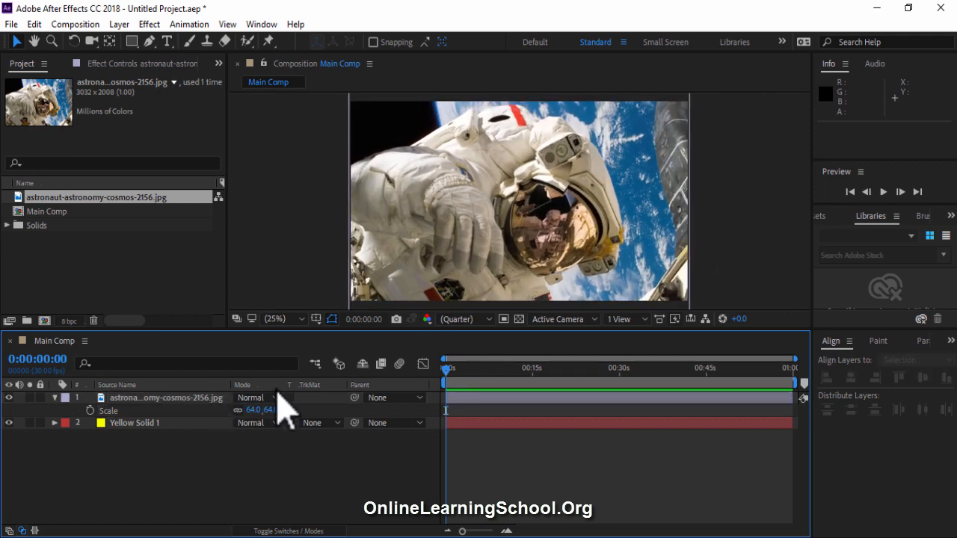
Set the astronaut image layer's blending mode to Luminosity and collapse its properties
{"action": "left_click", "coordinate": [269, 401]}
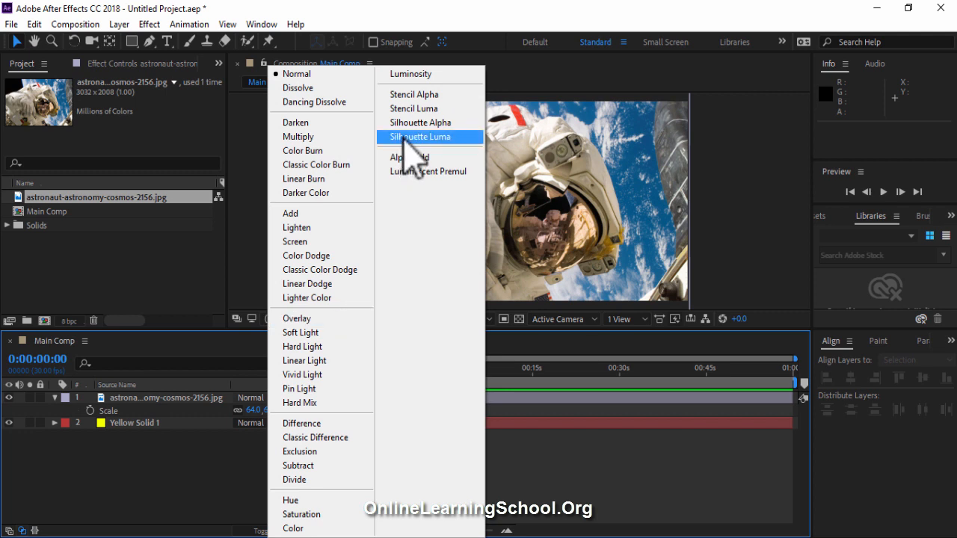
{"action": "left_click", "coordinate": [411, 74]}
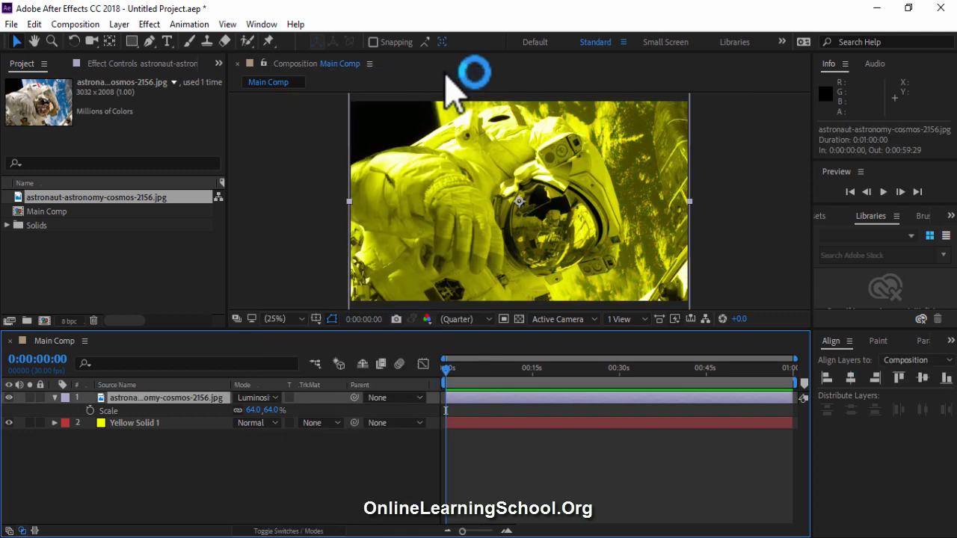
{"action": "left_click", "coordinate": [55, 398]}
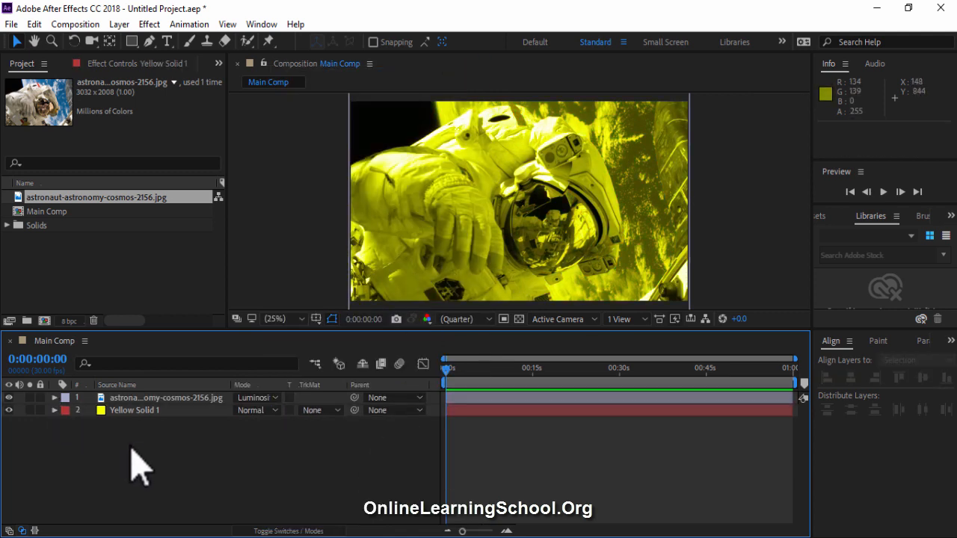
Pre-compose the astronaut image and yellow solid layers as "Background", moving all attributes into the new composition
{"action": "left_click_drag", "start_coordinate": [133, 466], "coordinate": [193, 393]}
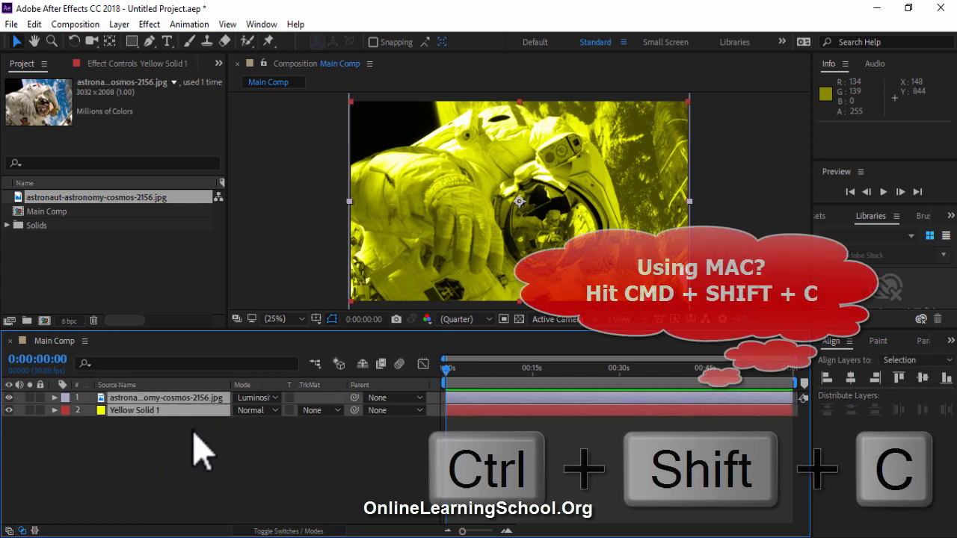
{"action": "key", "text": "ctrl+shift+c"}
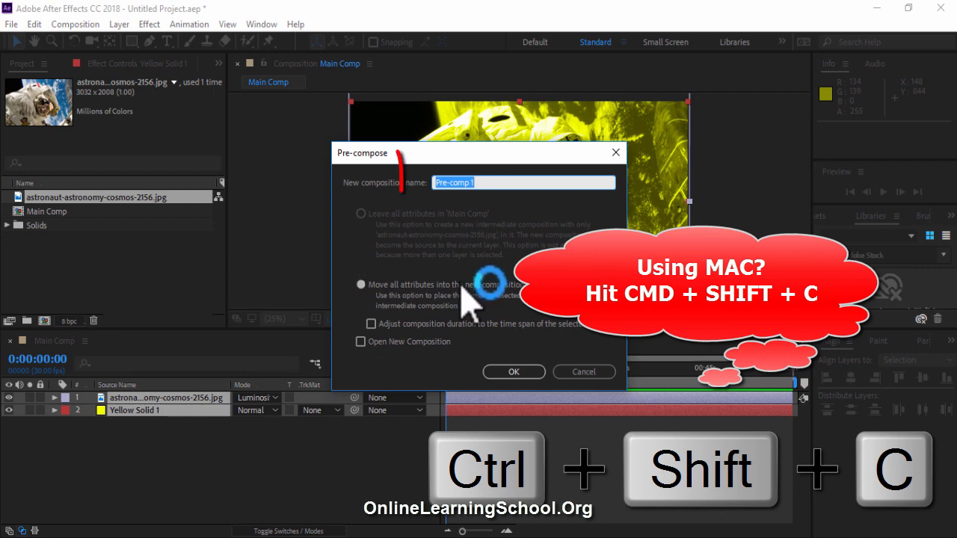
{"action": "type", "text": "Background"}
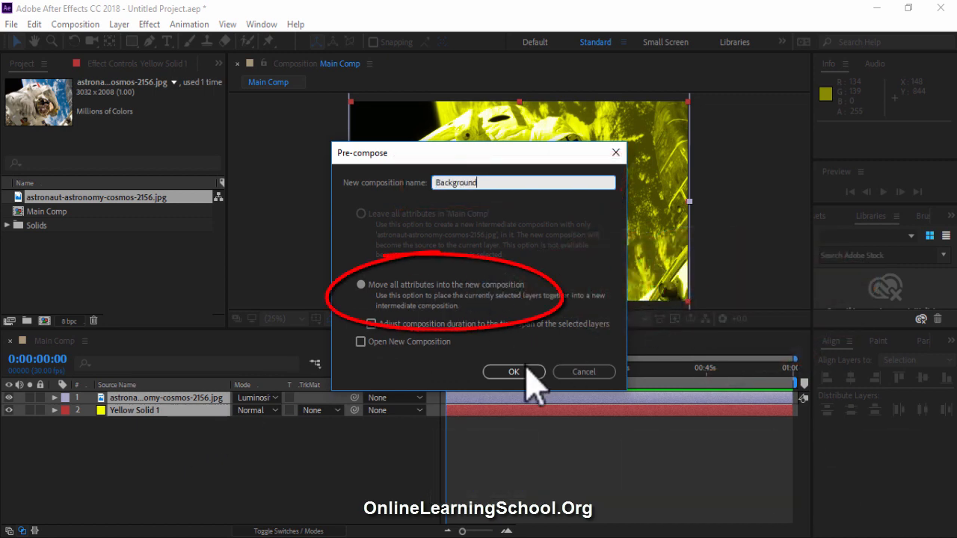
{"action": "left_click", "coordinate": [527, 371]}
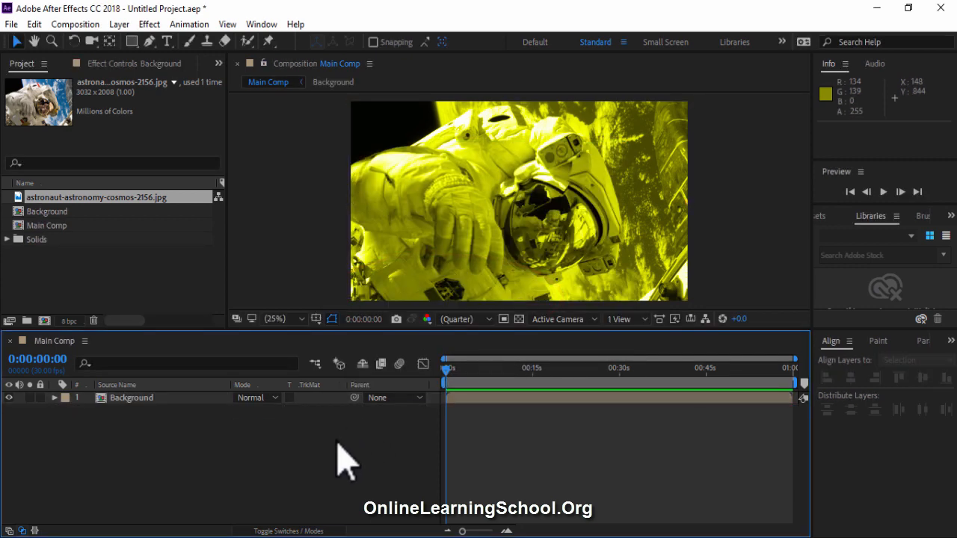
Create a white 1920 x 1080 px solid named "Countdown numbers" above the Background layer
{"action": "key", "text": "ctrl+y"}
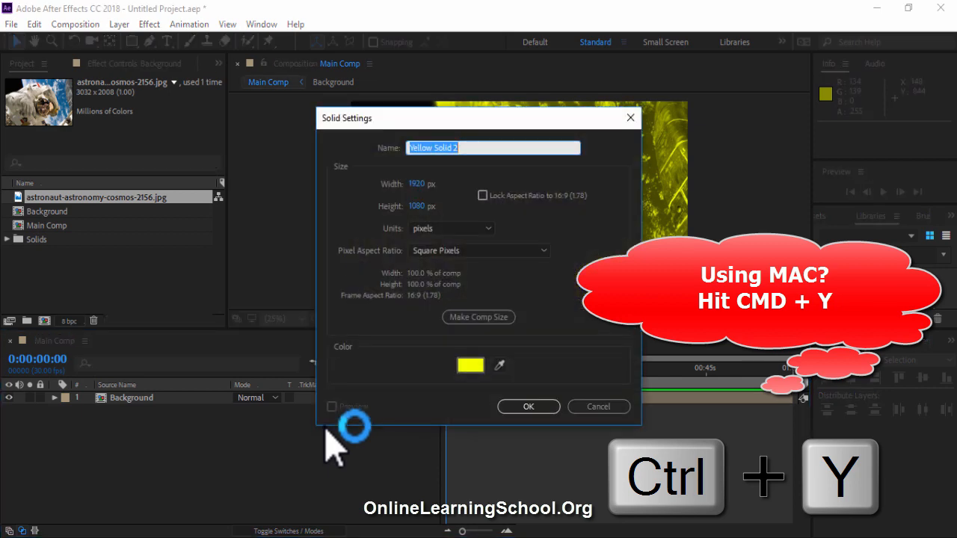
{"action": "left_click", "coordinate": [469, 366]}
{"action": "left_click", "coordinate": [28, 204]}
{"action": "left_click", "coordinate": [334, 205]}
{"action": "left_click_drag", "start_coordinate": [478, 148], "coordinate": [336, 137]}
{"action": "type", "text": "Countdown numbers"}
{"action": "left_click", "coordinate": [524, 407]}
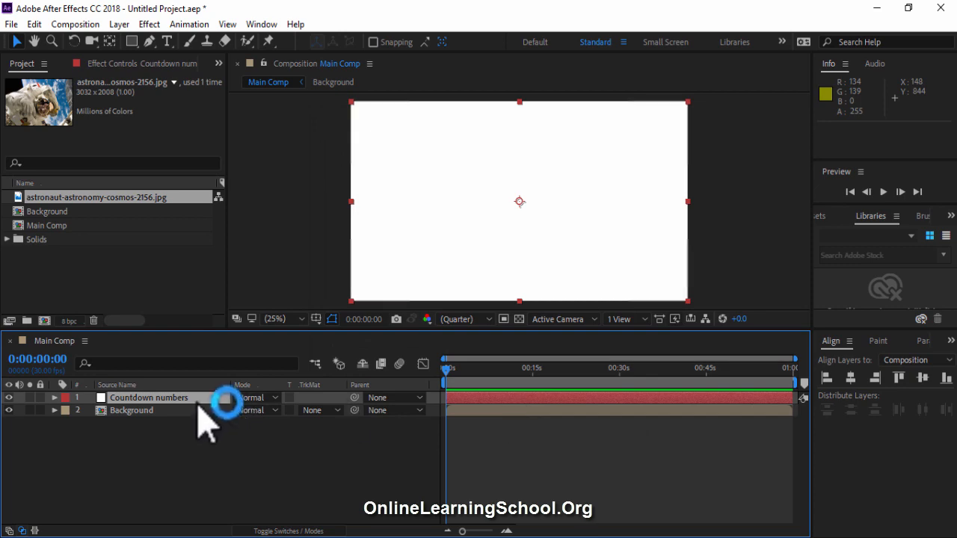
Apply the Numbers text effect to the Countdown numbers layer with horizontal direction and right alignment
{"action": "right_click", "coordinate": [200, 399]}
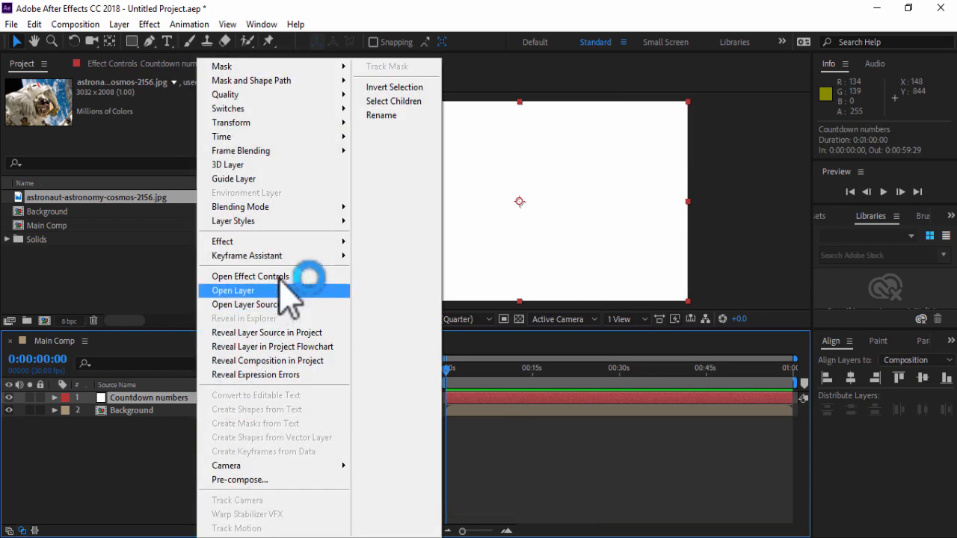
{"action": "mouse_move", "coordinate": [284, 241]}
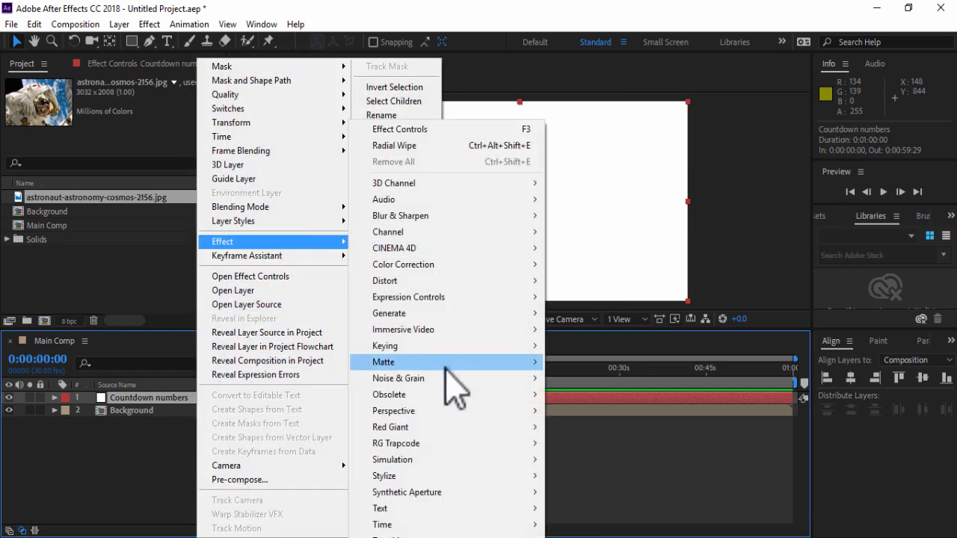
{"action": "mouse_move", "coordinate": [471, 508]}
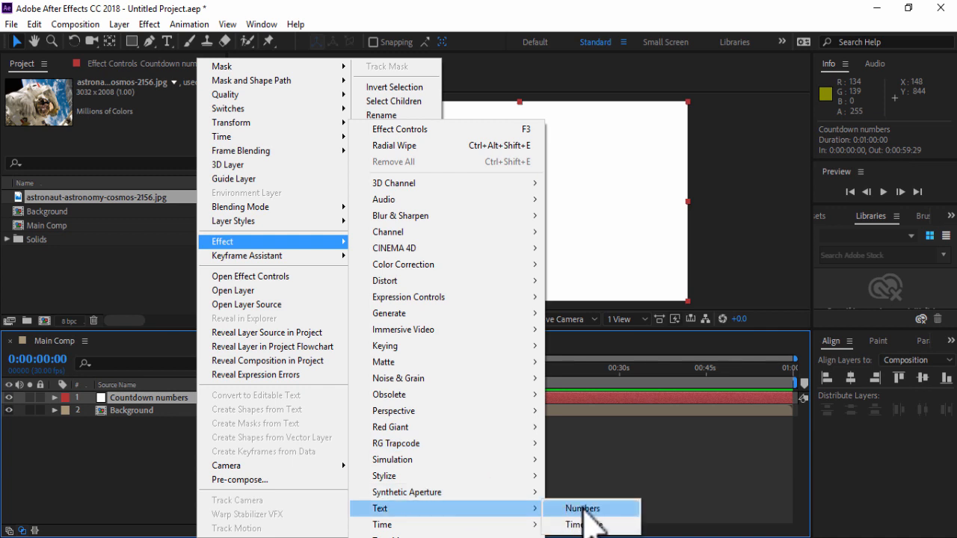
{"action": "left_click", "coordinate": [584, 511]}
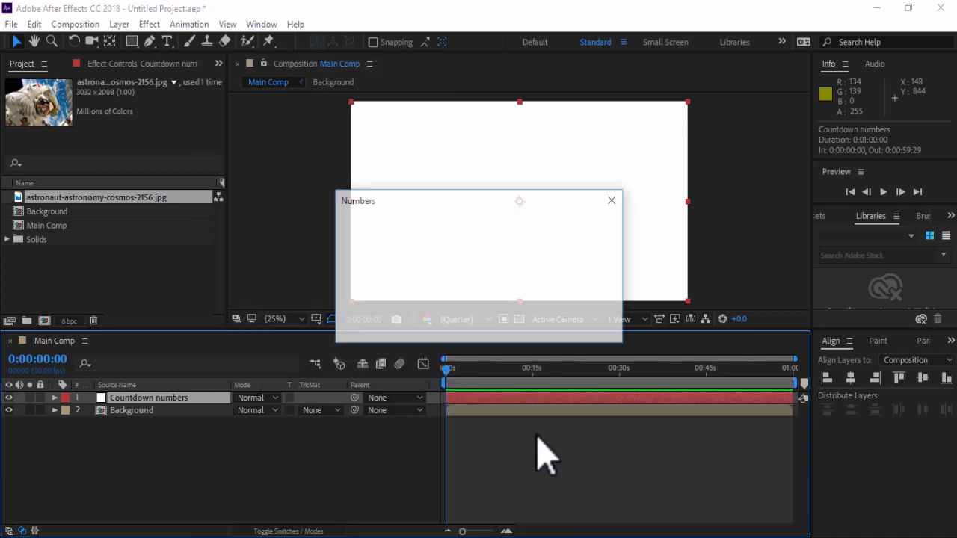
{"action": "left_click", "coordinate": [420, 225]}
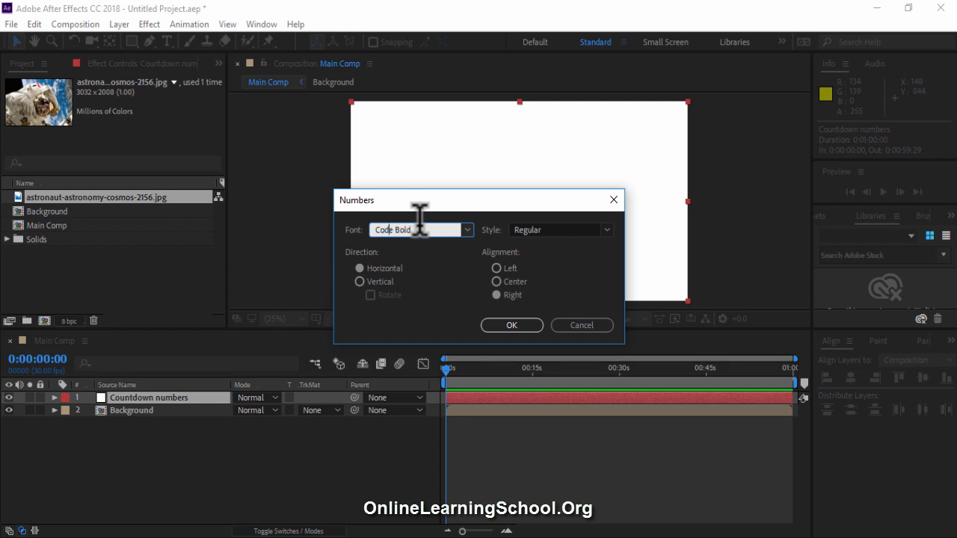
{"action": "left_click", "coordinate": [530, 324]}
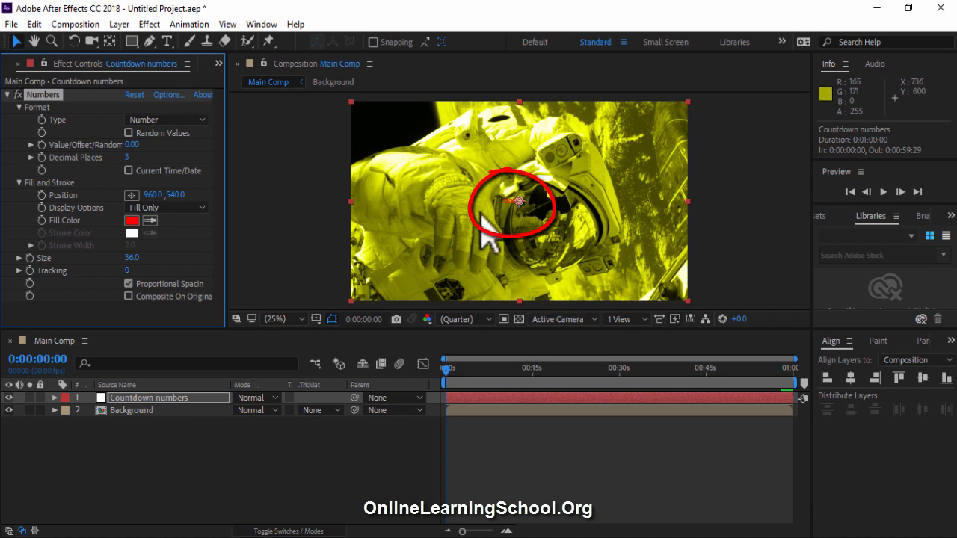
Set the Numbers effect's fill color to white (FFFFFF) and its size to 325
{"action": "left_click", "coordinate": [151, 220]}
{"action": "type", "text": "FFFFFF"}
{"action": "left_click", "coordinate": [332, 210]}
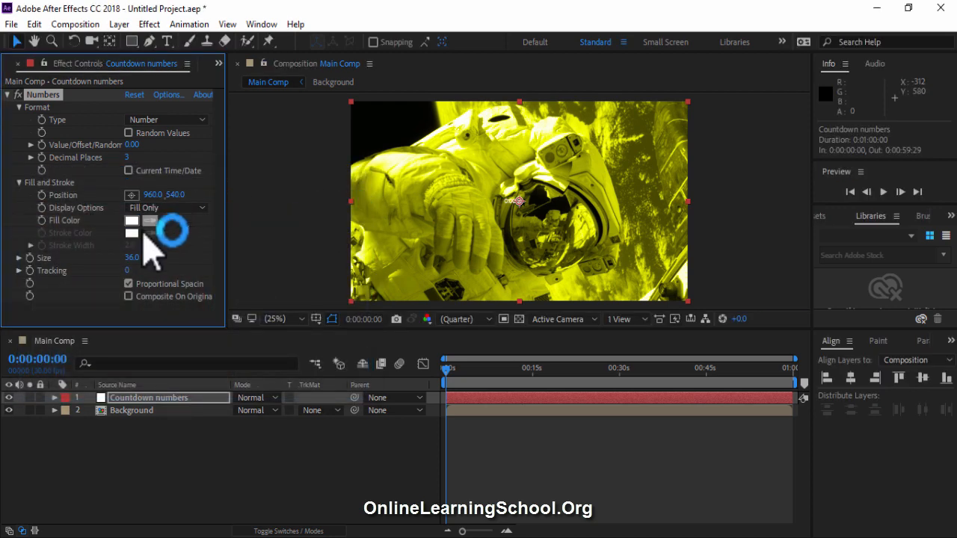
{"action": "left_click_drag", "start_coordinate": [251, 254], "coordinate": [330, 253]}
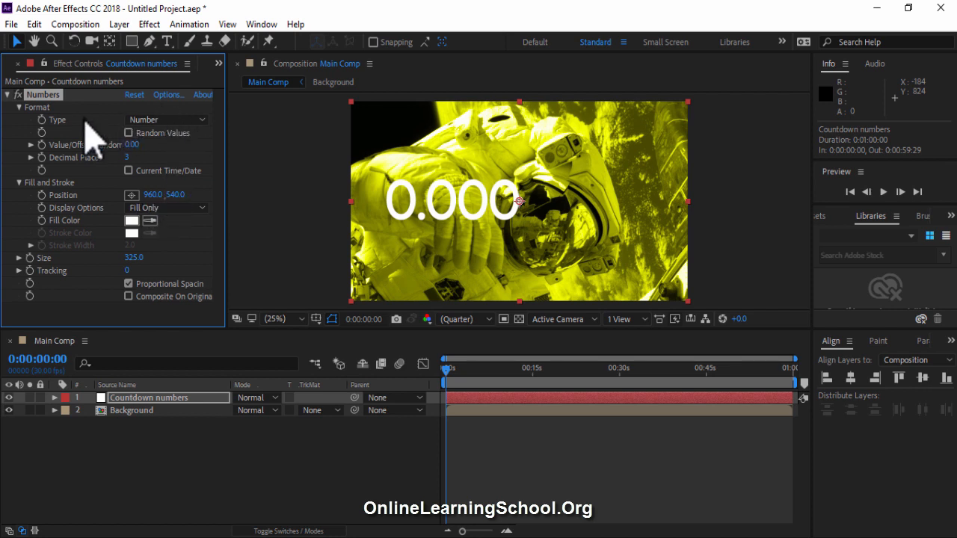
Set the Numbers effect's format type to Timecode [30], checking it against the frame rate in Main Comp's composition settings
{"action": "left_click", "coordinate": [173, 122]}
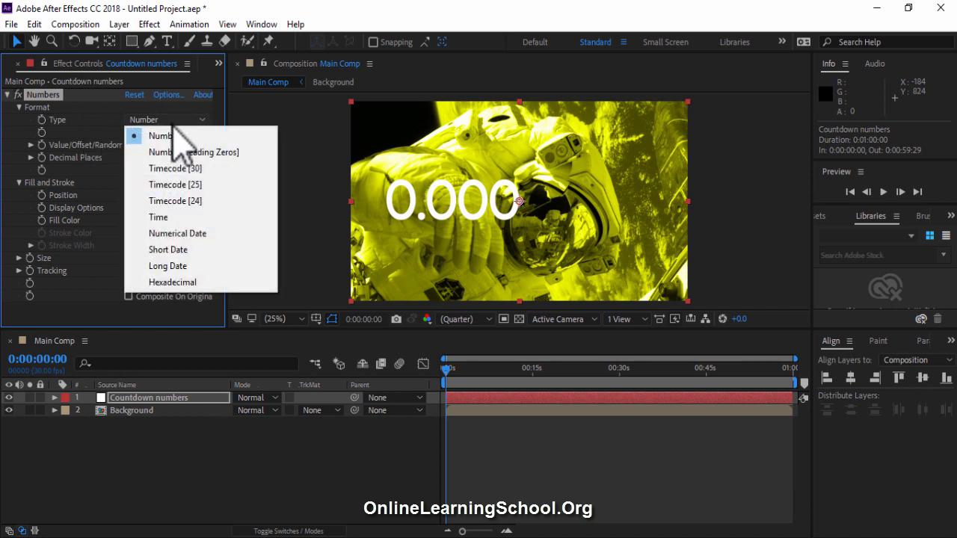
{"action": "left_click", "coordinate": [179, 169]}
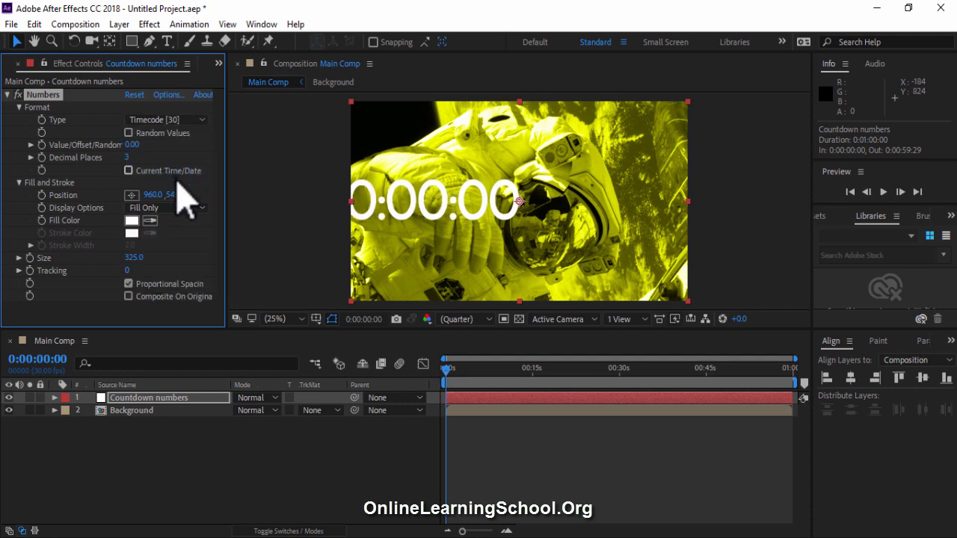
{"action": "left_click", "coordinate": [75, 24]}
{"action": "left_click", "coordinate": [45, 60]}
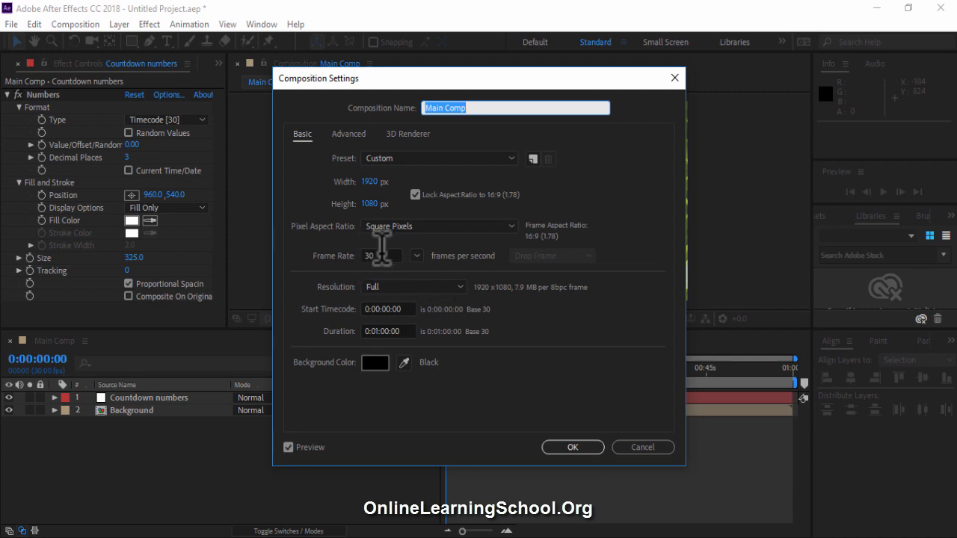
{"action": "left_click", "coordinate": [631, 447]}
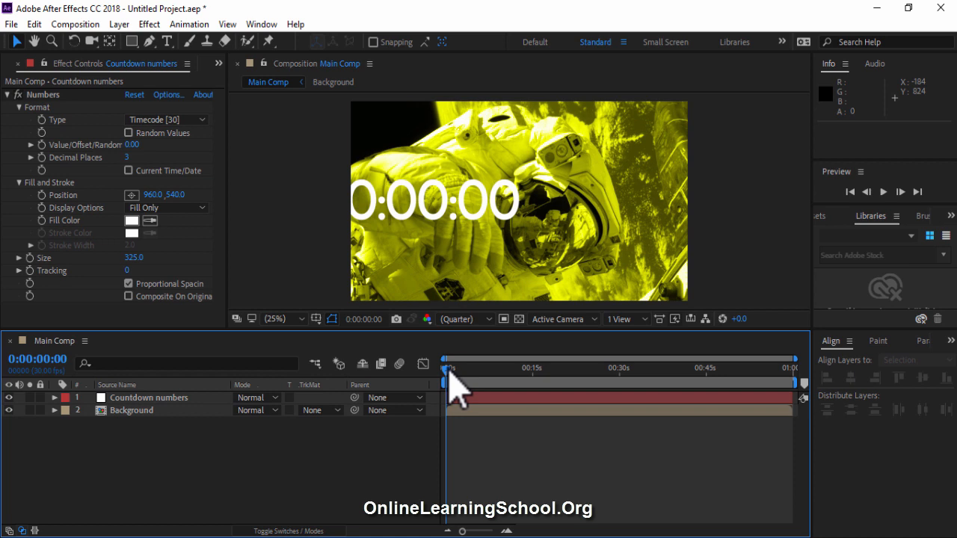
{"action": "left_click", "coordinate": [166, 120]}
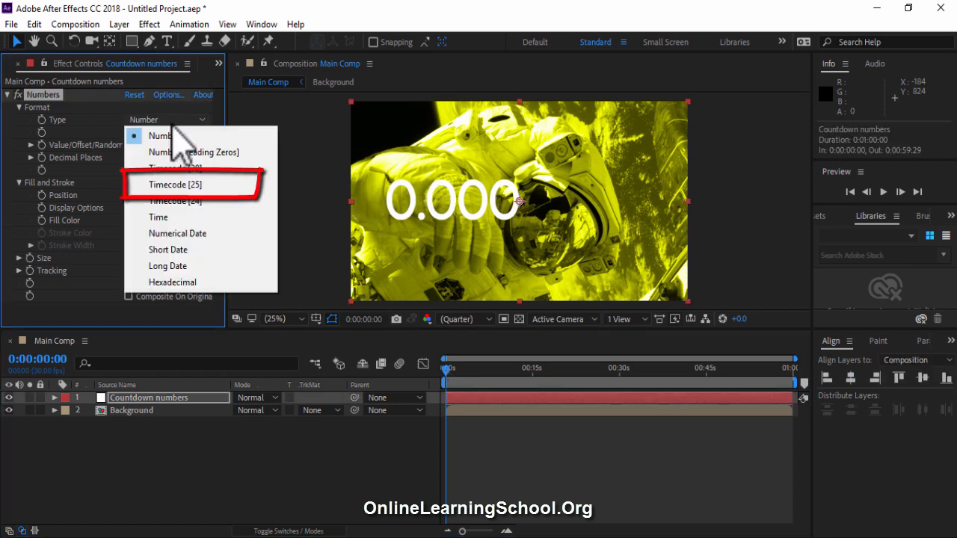
{"action": "left_click", "coordinate": [175, 169]}
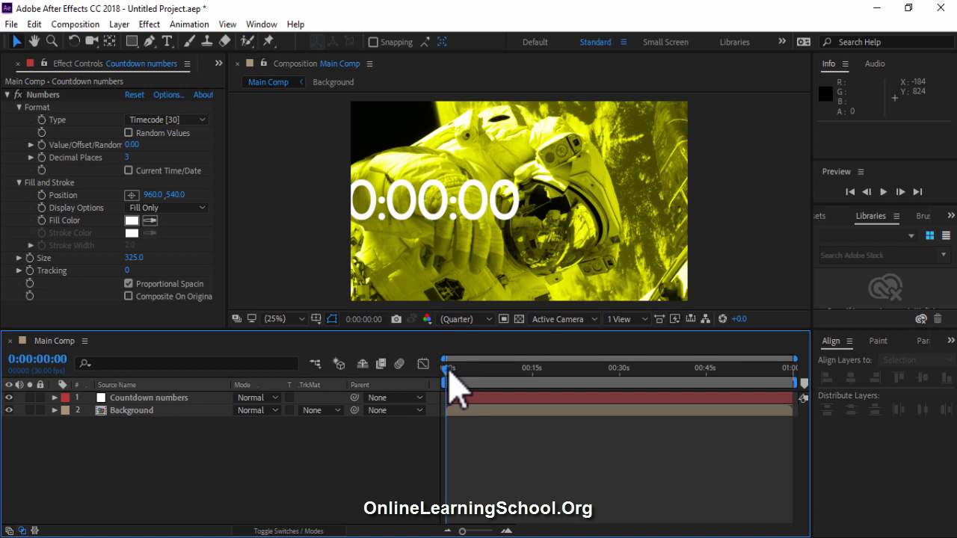
Scrub through the Main Comp timeline to its end and back to 0:00:07:23 to preview the running timecode
{"action": "left_click_drag", "start_coordinate": [453, 369], "coordinate": [487, 370]}
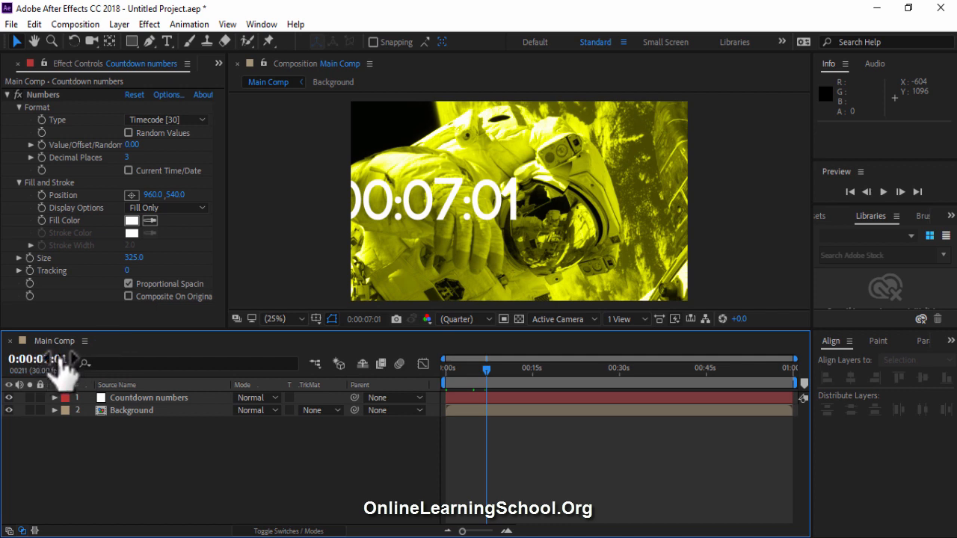
{"action": "left_click_drag", "start_coordinate": [487, 371], "coordinate": [841, 385]}
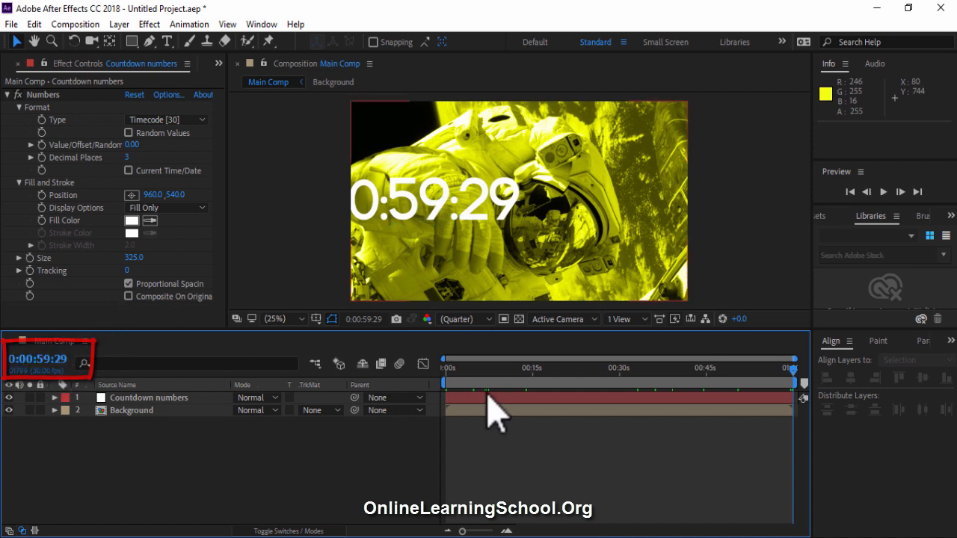
{"action": "left_click", "coordinate": [473, 372]}
{"action": "mouse_move", "coordinate": [473, 374]}
{"action": "left_mouse_down"}
{"action": "mouse_move", "coordinate": [466, 380]}
{"action": "mouse_move", "coordinate": [490, 381]}
{"action": "left_mouse_up"}
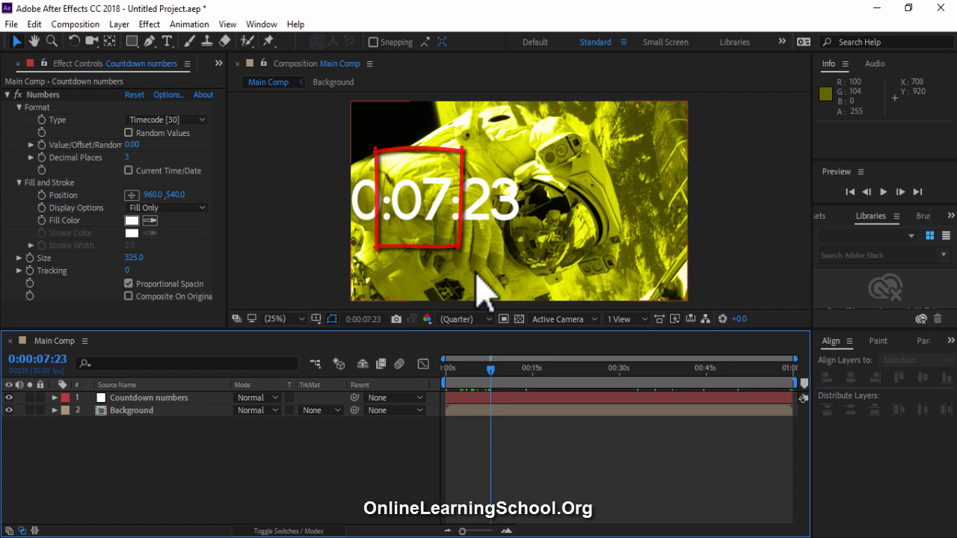
Shift the timecode horizontally so the Numbers effect's position is 1691, 540
{"action": "mouse_move", "coordinate": [152, 194]}
{"action": "left_mouse_down"}
{"action": "mouse_move", "coordinate": [314, 196]}
{"action": "mouse_move", "coordinate": [294, 205]}
{"action": "left_mouse_up"}
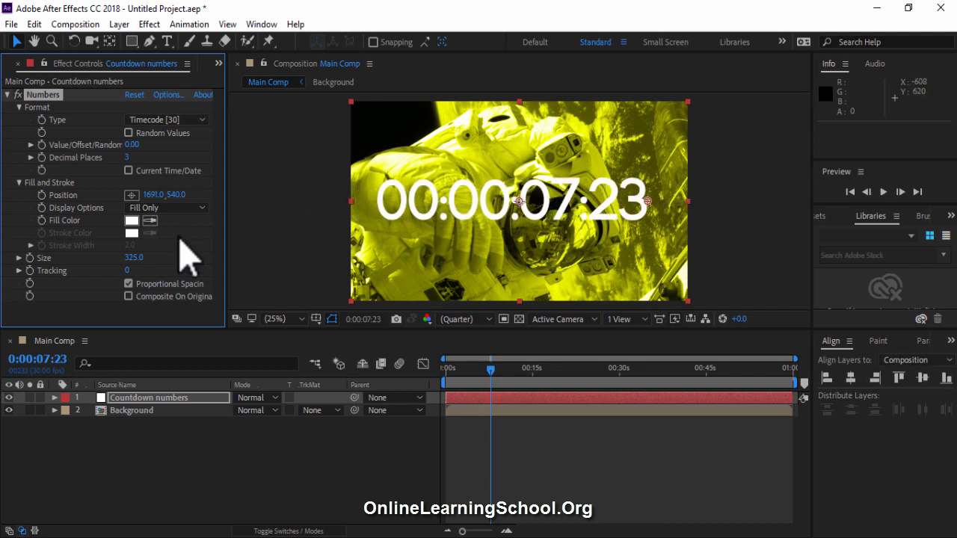
Turn off proportional spacing for the timecode digits and set their tracking to 23
{"action": "left_click", "coordinate": [129, 284]}
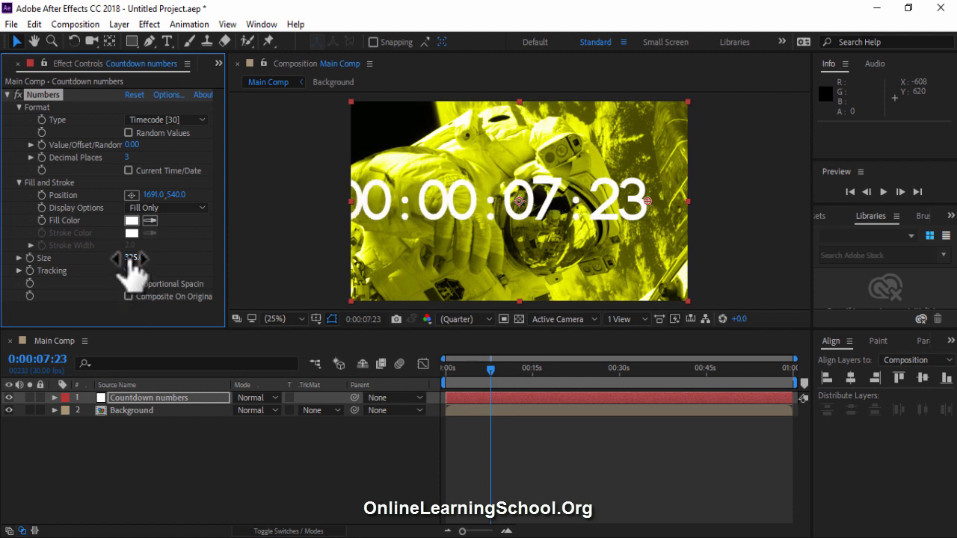
{"action": "left_click_drag", "start_coordinate": [127, 271], "coordinate": [140, 269]}
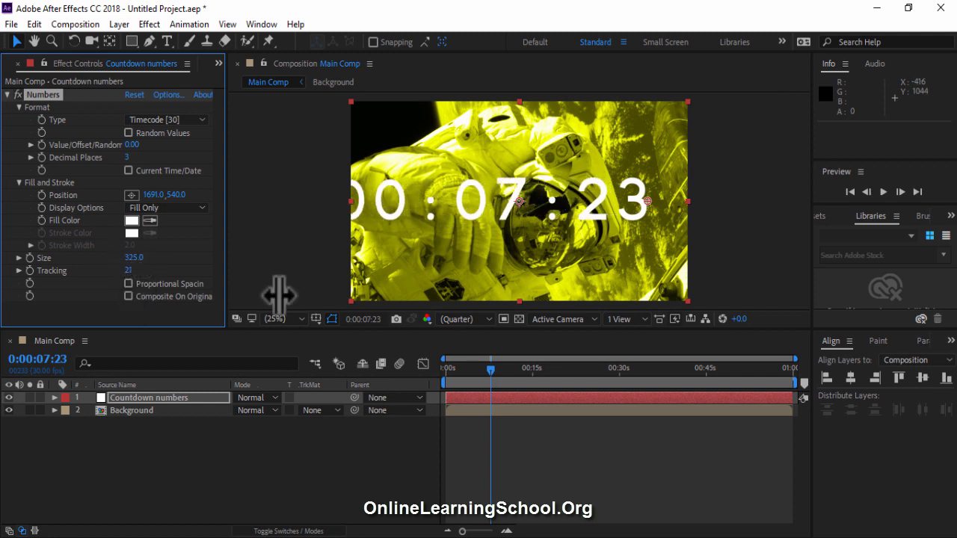
Shift the timecode so the Numbers position is 1843, 540 with tracking 21, checking the digits at the composition's end and at 0:00:09:06
{"action": "left_click_drag", "start_coordinate": [489, 369], "coordinate": [850, 367]}
{"action": "left_click_drag", "start_coordinate": [150, 195], "coordinate": [259, 194]}
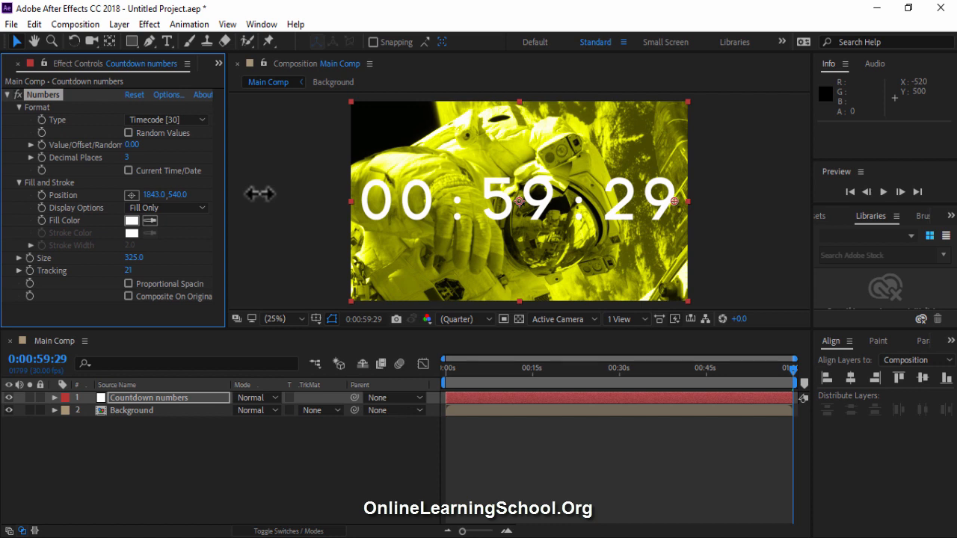
{"action": "left_click", "coordinate": [184, 397]}
{"action": "left_click", "coordinate": [526, 368]}
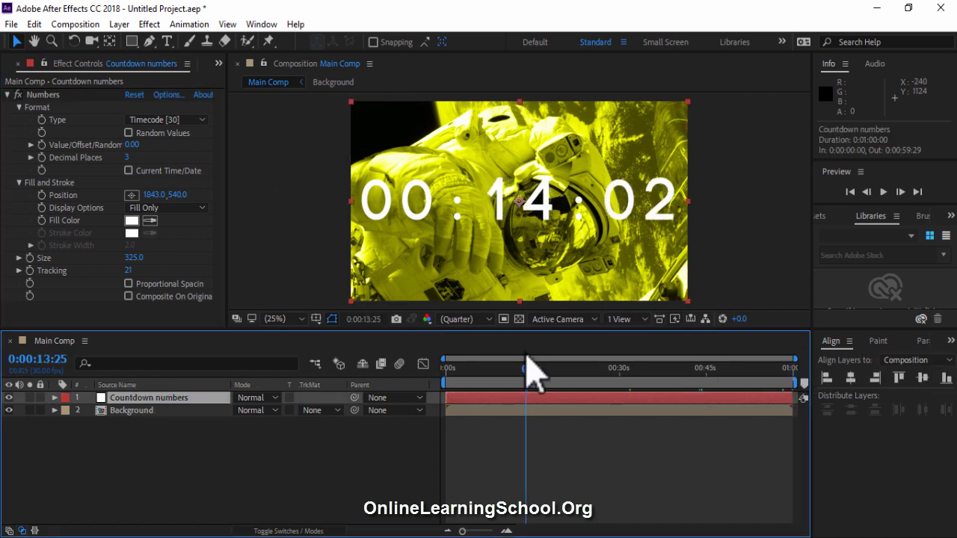
{"action": "left_click_drag", "start_coordinate": [526, 367], "coordinate": [499, 367]}
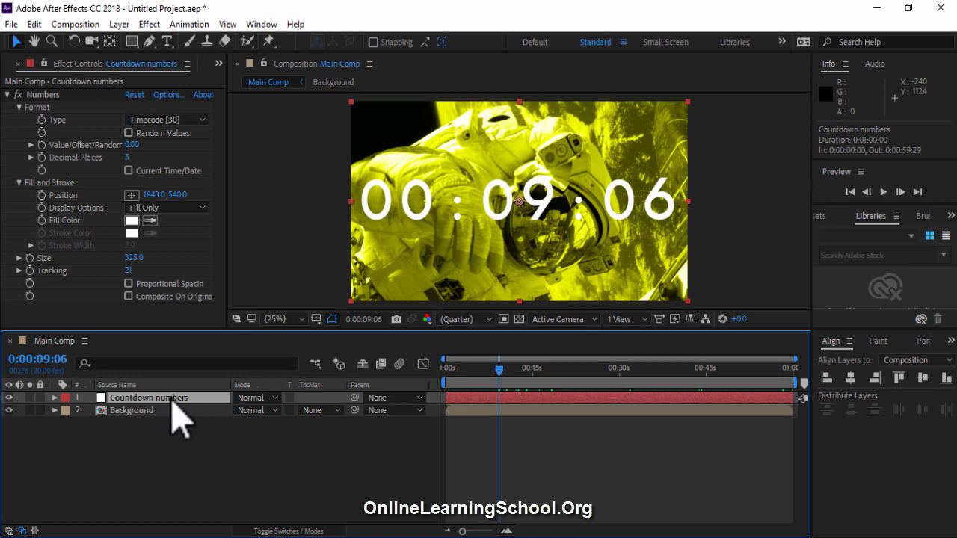
Pre-compose the Countdown numbers layer as Countdown numbers Comp 1, moving all attributes into the new composition
{"action": "key", "text": "ctrl+shift+c"}
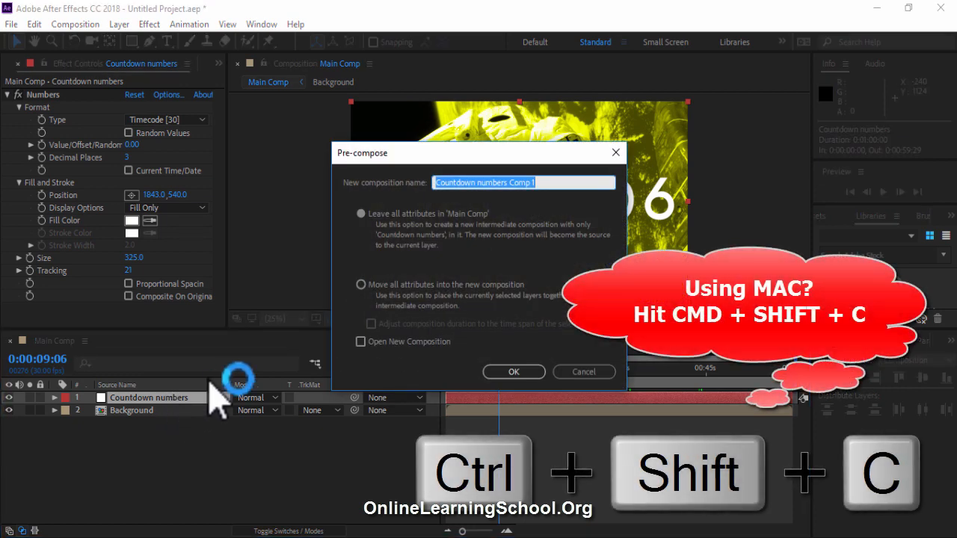
{"action": "left_click", "coordinate": [361, 285]}
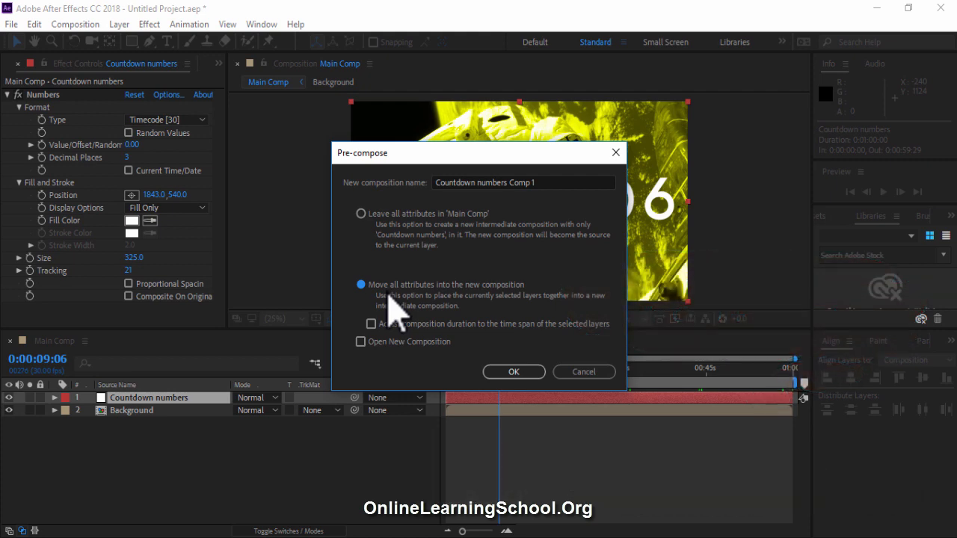
{"action": "left_click", "coordinate": [497, 374]}
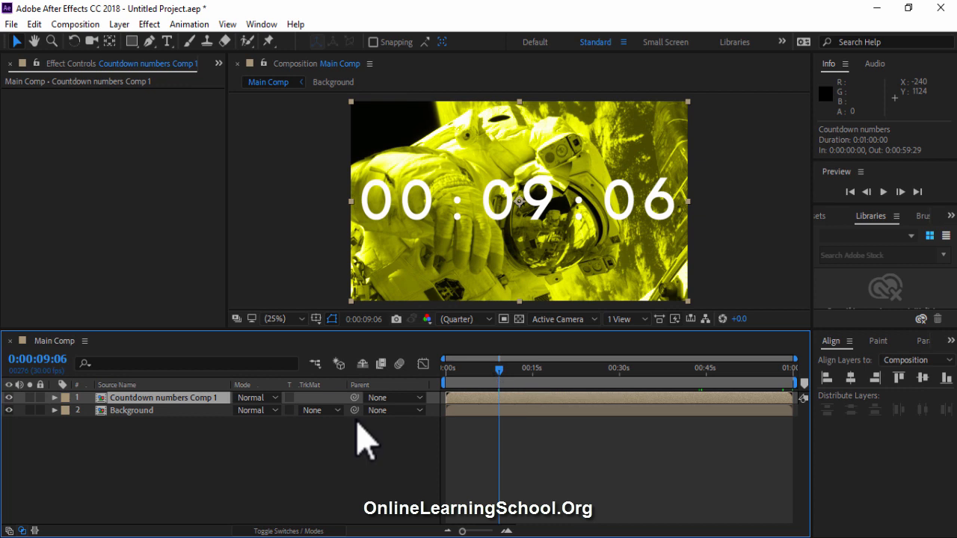
Draw a rectangular mask about 524 by 408 px around the seconds digits of Countdown numbers Comp 1
{"action": "left_click", "coordinate": [234, 397]}
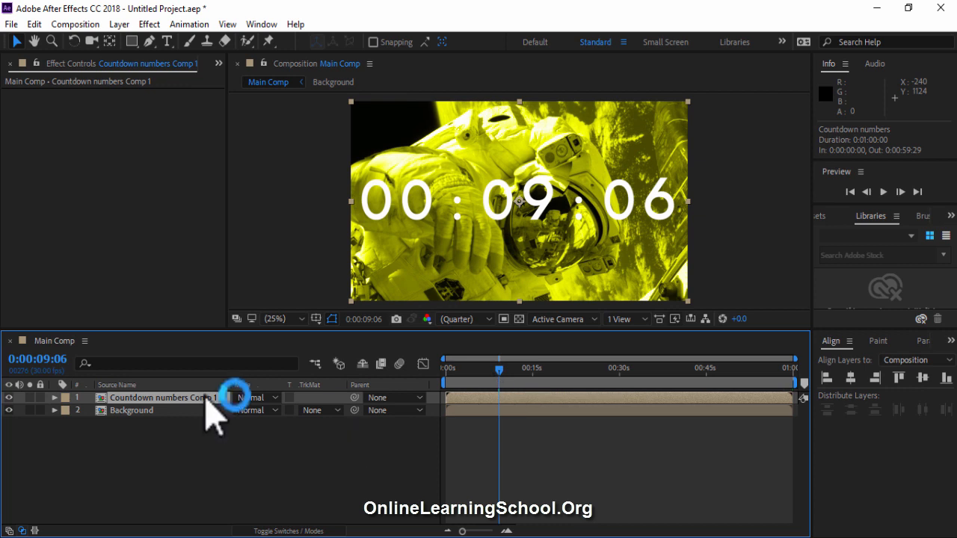
{"action": "left_click", "coordinate": [132, 41]}
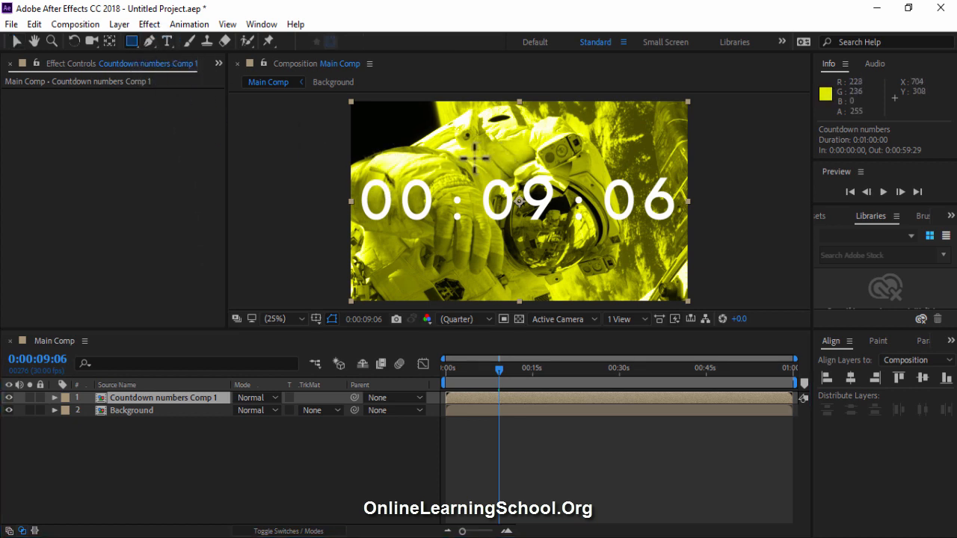
{"action": "left_click_drag", "start_coordinate": [482, 186], "coordinate": [561, 158]}
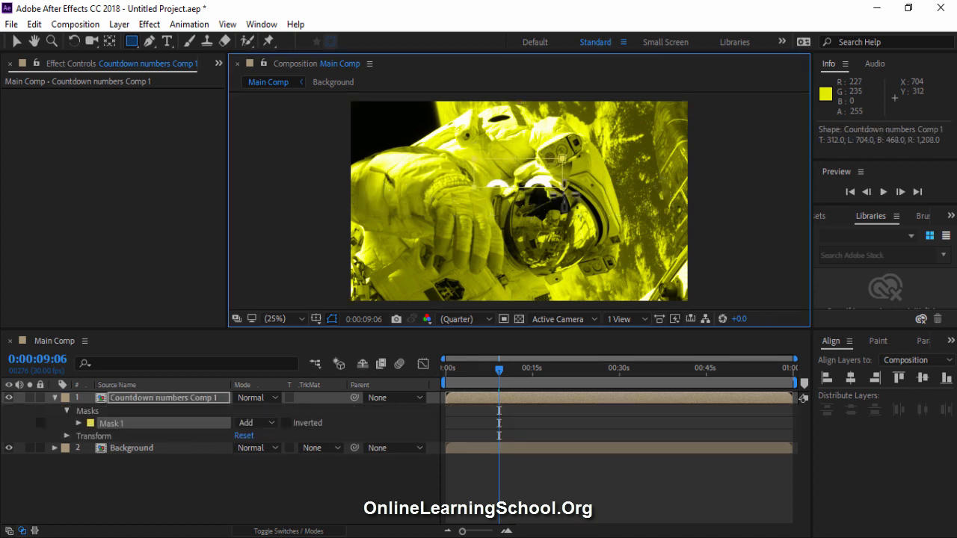
{"action": "left_click_drag", "start_coordinate": [564, 192], "coordinate": [566, 228]}
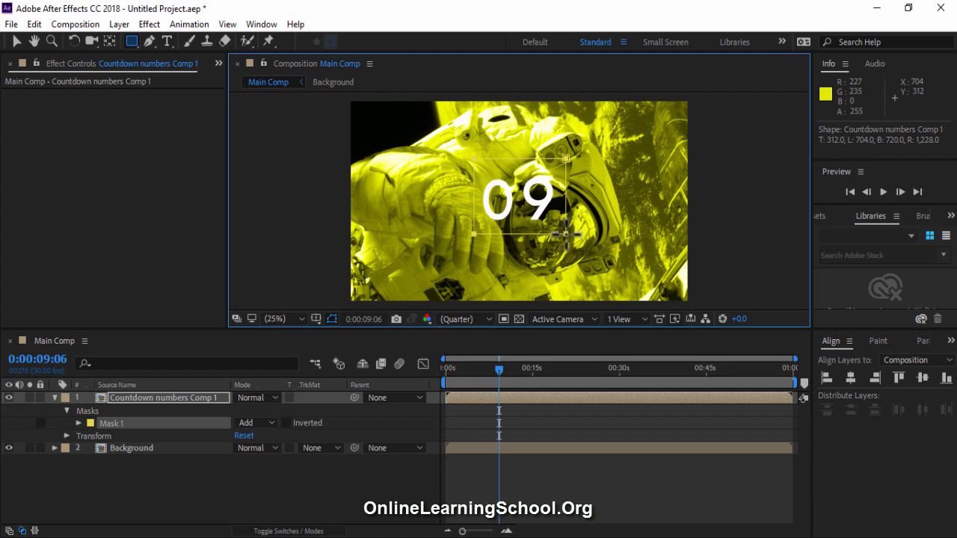
Scale the masked Countdown numbers Comp 1 layer to 182%, checking the digits at 0:00:05:01 and at the start of the timeline
{"action": "left_click", "coordinate": [226, 397]}
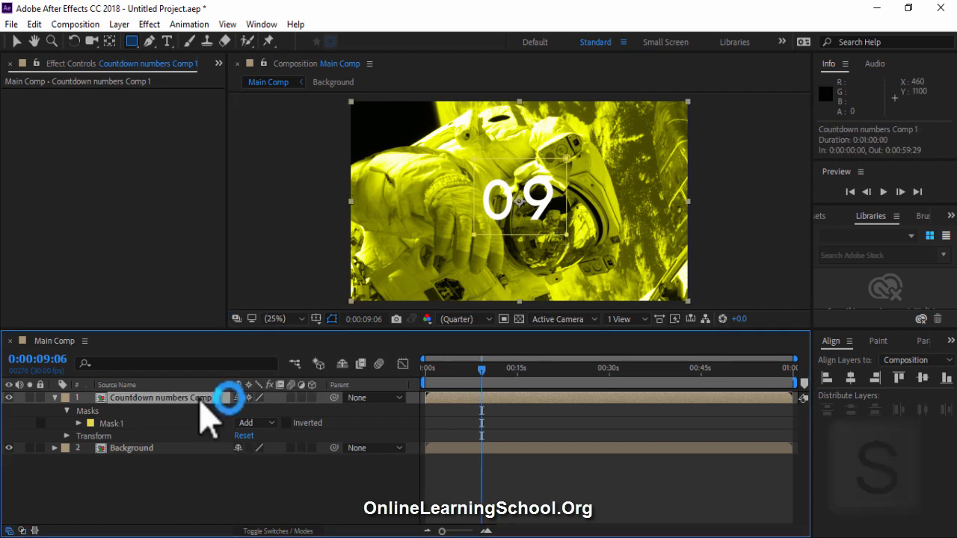
{"action": "key", "text": "s"}
{"action": "left_click_drag", "start_coordinate": [253, 411], "coordinate": [323, 413]}
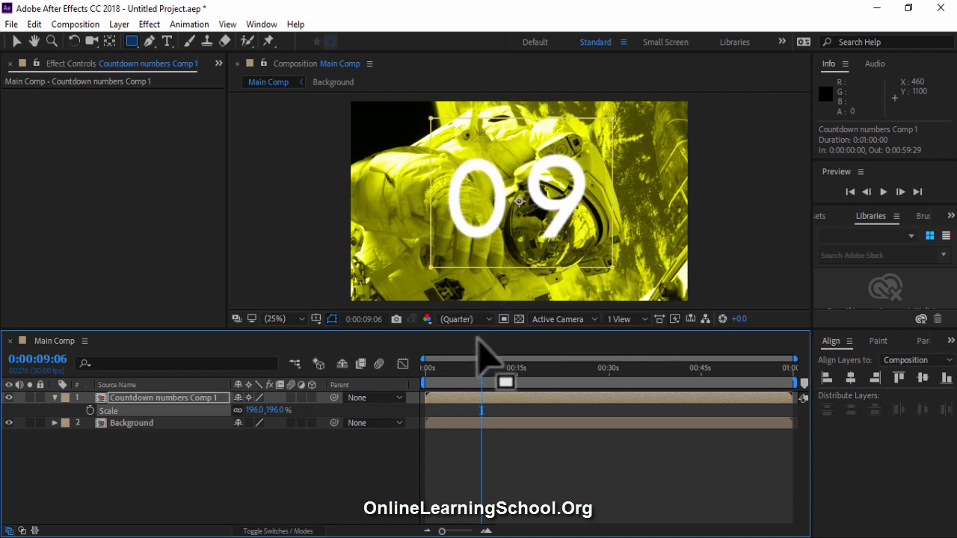
{"action": "left_click_drag", "start_coordinate": [481, 368], "coordinate": [461, 368]}
{"action": "left_click", "coordinate": [526, 434]}
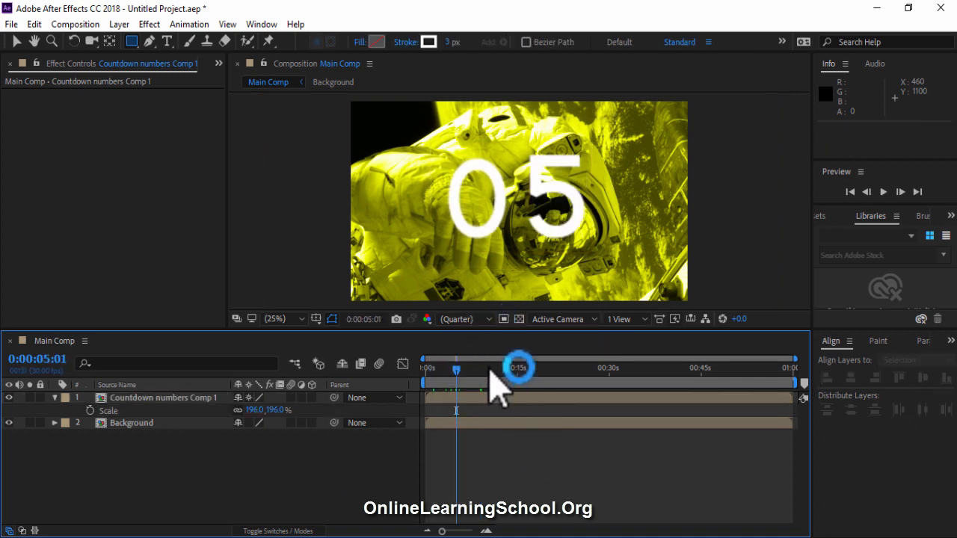
{"action": "left_click_drag", "start_coordinate": [251, 410], "coordinate": [239, 410]}
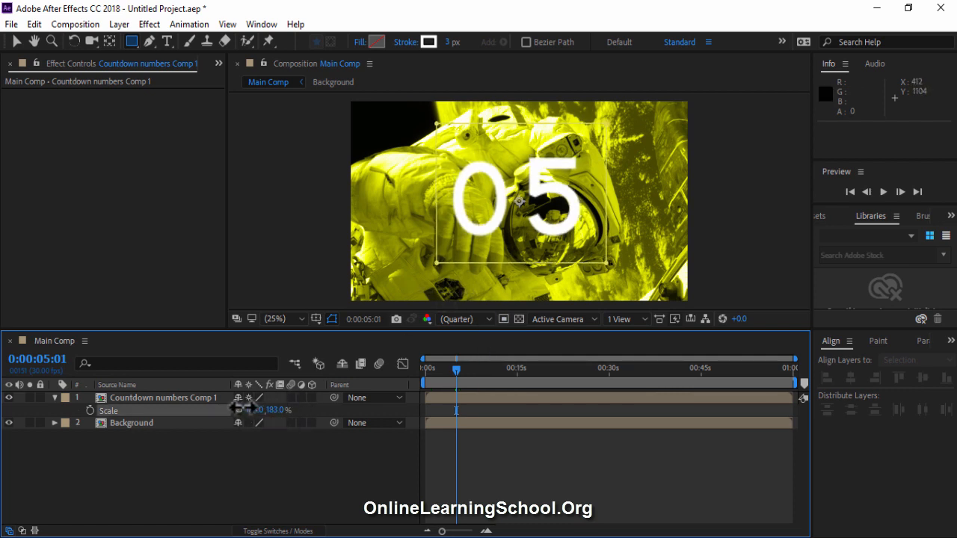
{"action": "left_click", "coordinate": [266, 486]}
{"action": "left_click_drag", "start_coordinate": [438, 370], "coordinate": [422, 393]}
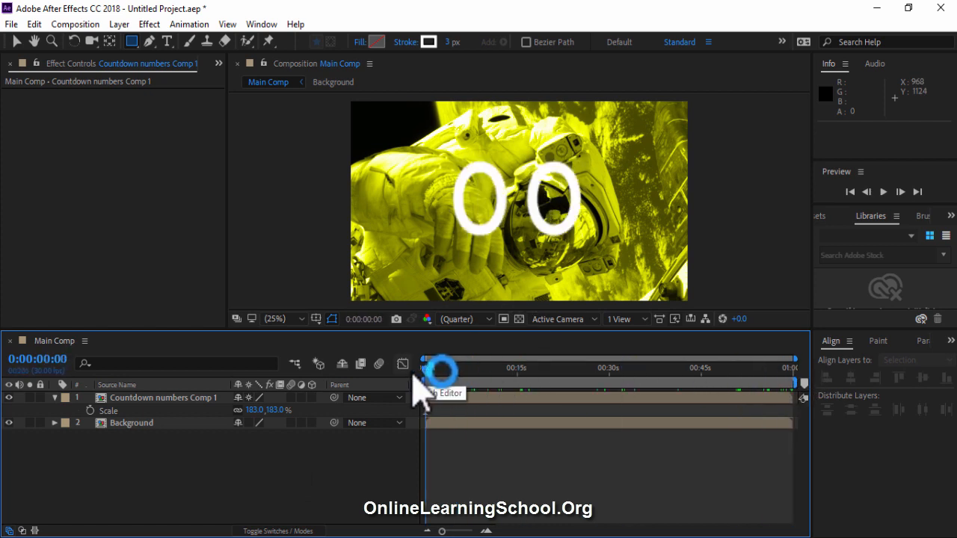
{"action": "key", "text": "ctrl+z"}
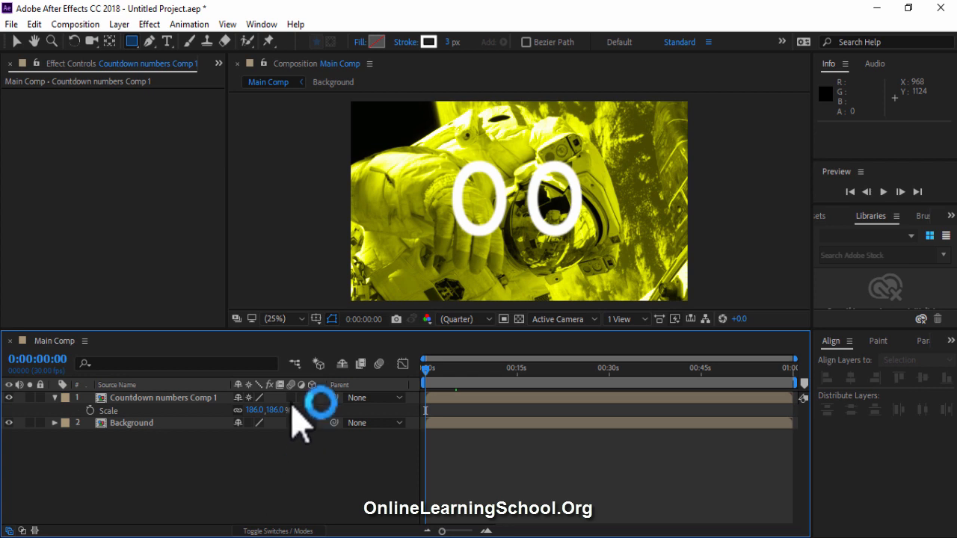
Show the title/action safe guides and create a white 1920 x 1080 px solid named Stroke Circle
{"action": "left_click", "coordinate": [316, 319]}
{"action": "left_click", "coordinate": [329, 337]}
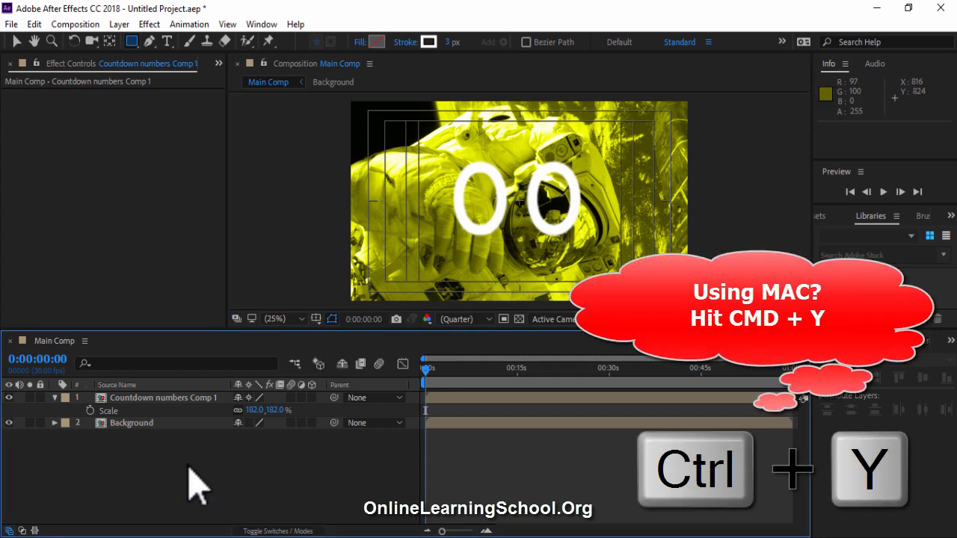
{"action": "key", "text": "ctrl+y"}
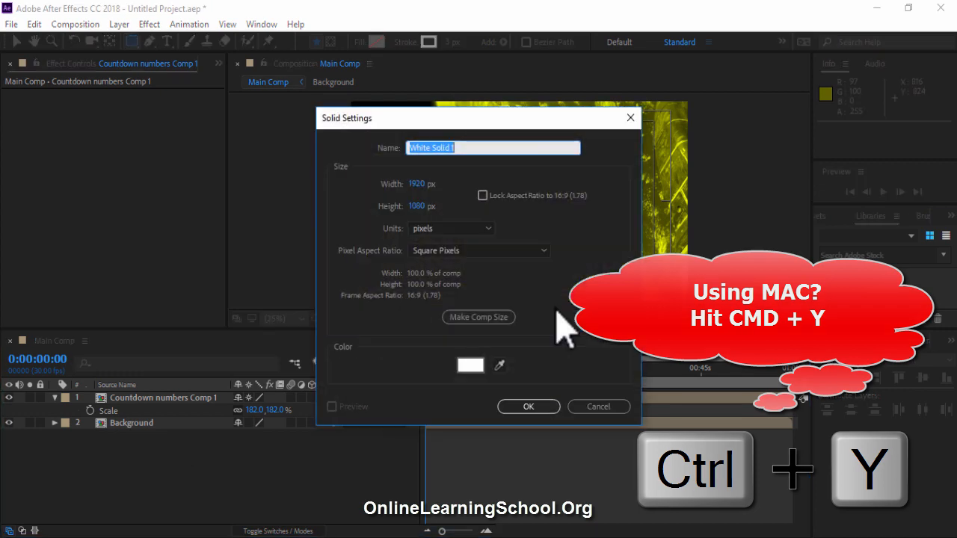
{"action": "type", "text": "Stroke Circle"}
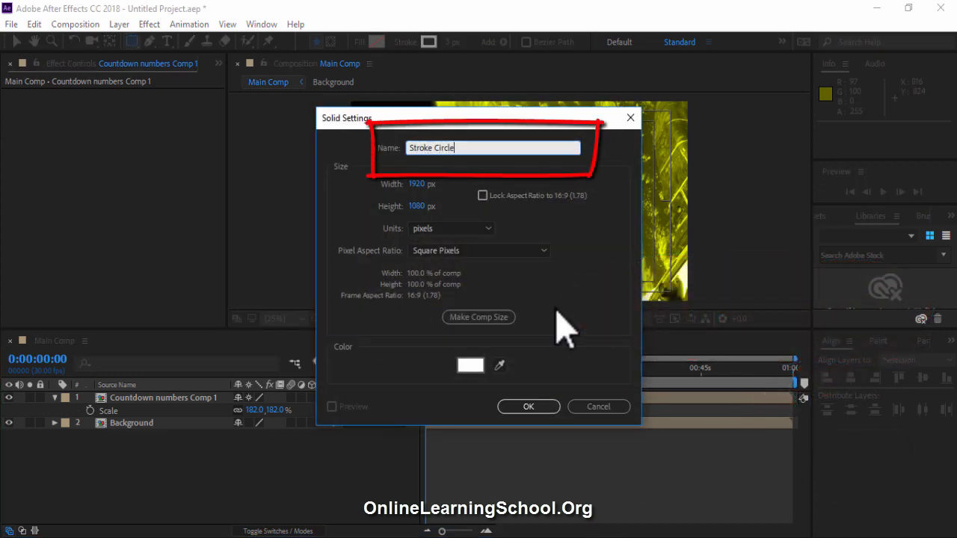
{"action": "left_click", "coordinate": [525, 410]}
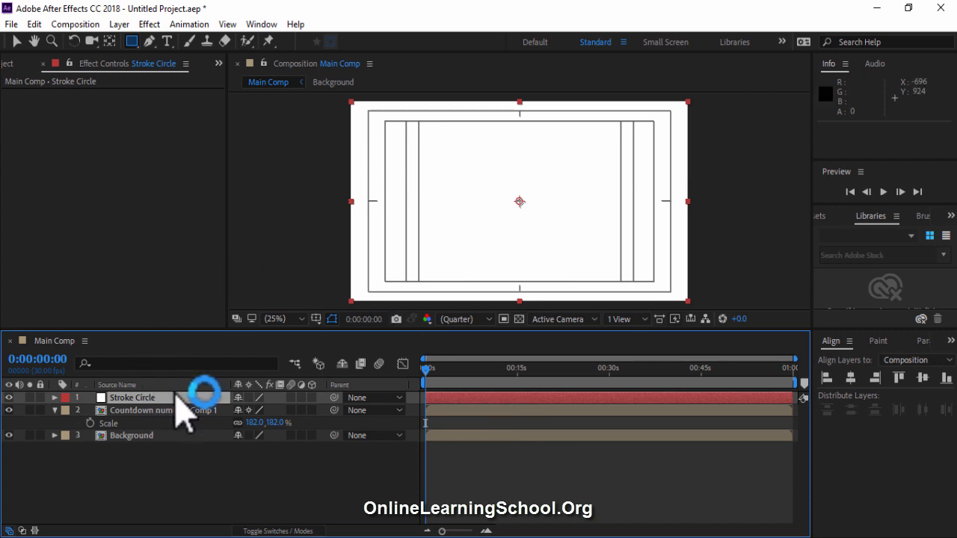
Draw a centred circular mask about 984 px in diameter on Stroke Circle and place the layer below Countdown numbers Comp 1
{"action": "left_click", "coordinate": [137, 47]}
{"action": "left_click_drag", "start_coordinate": [138, 54], "coordinate": [165, 71]}
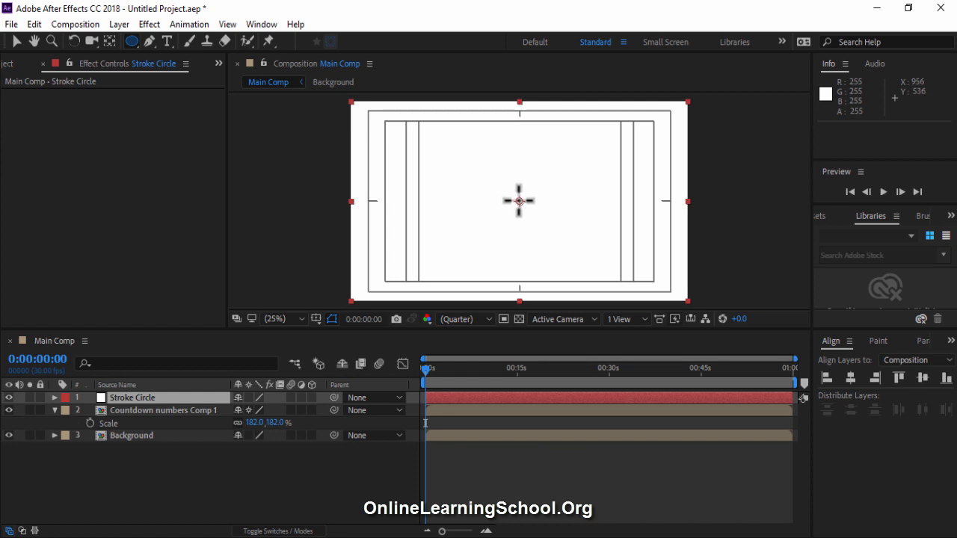
{"action": "left_click", "coordinate": [519, 200]}
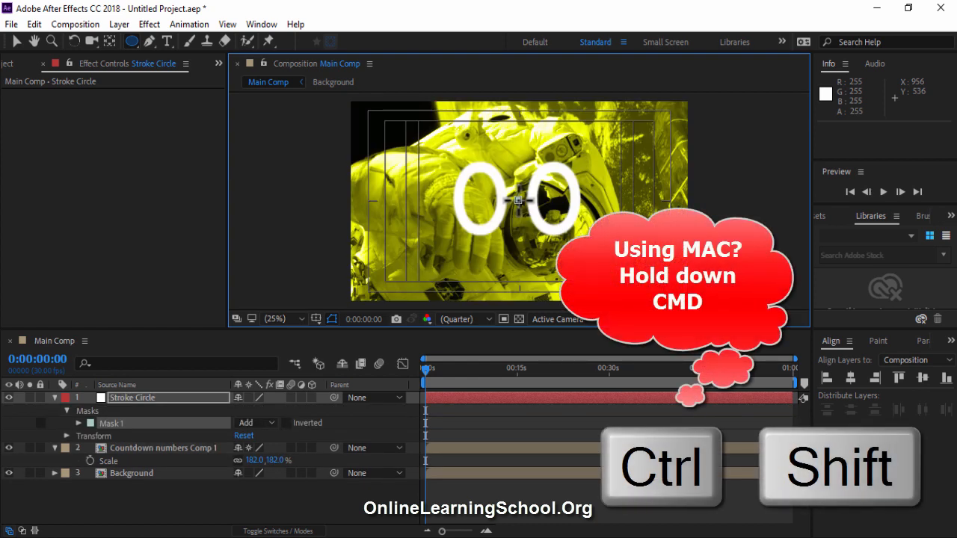
{"action": "left_click_drag", "start_coordinate": [519, 201], "coordinate": [606, 293]}
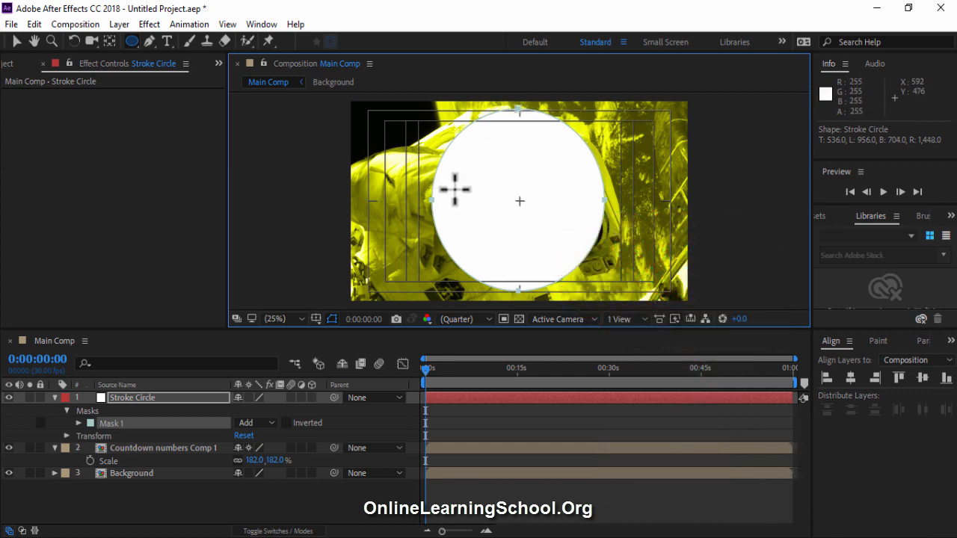
{"action": "left_click", "coordinate": [166, 398]}
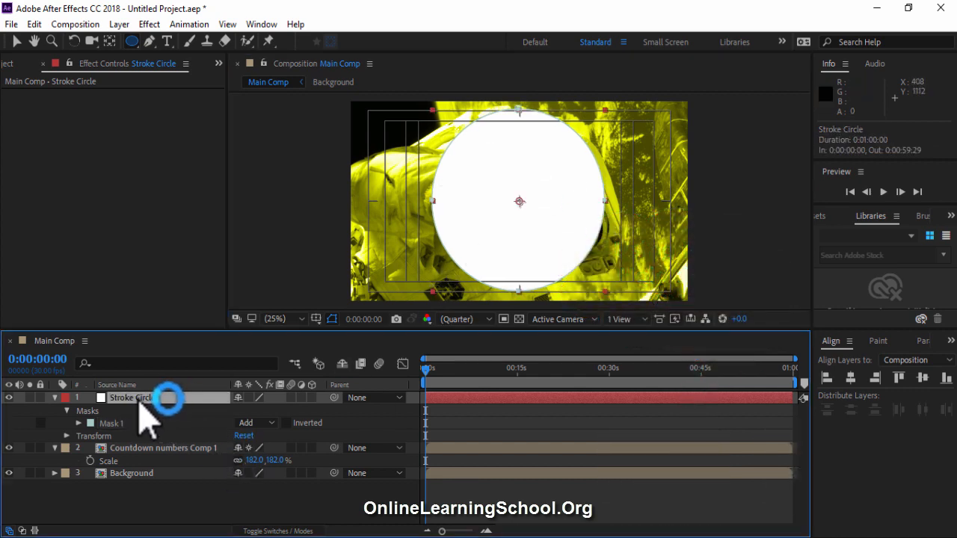
{"action": "left_click_drag", "start_coordinate": [141, 409], "coordinate": [157, 465]}
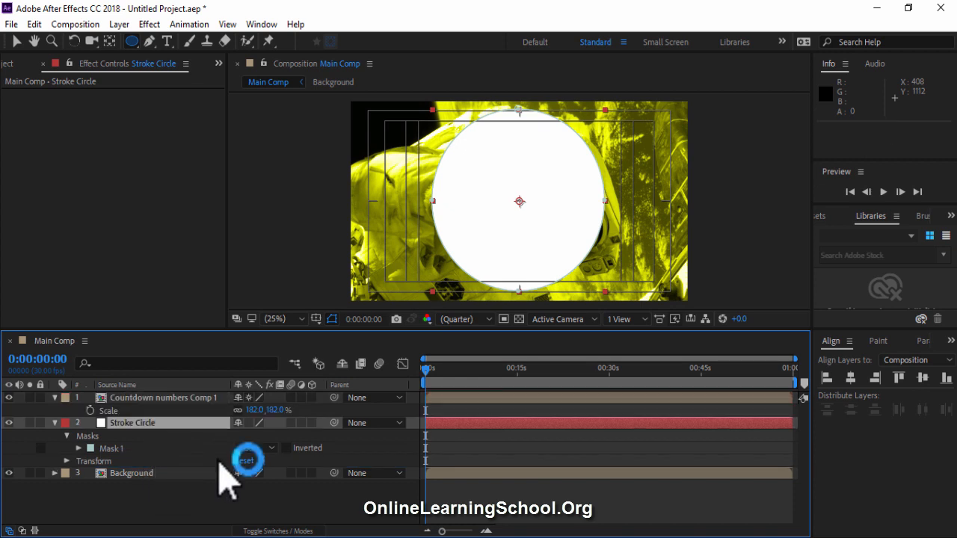
Search the effects for "stroke" and apply the Generate category's Stroke effect to the Stroke Circle layer
{"action": "left_click", "coordinate": [950, 215]}
{"action": "left_click", "coordinate": [927, 249]}
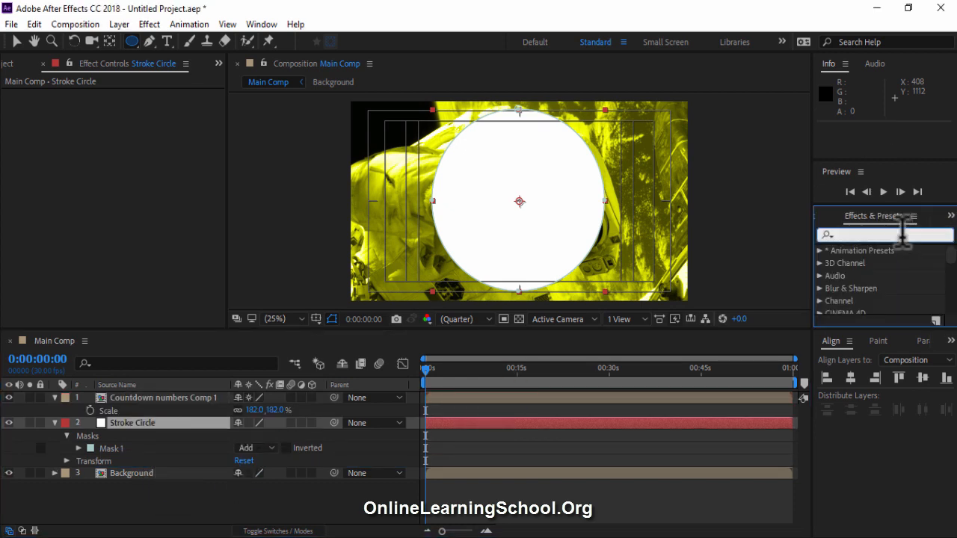
{"action": "left_click", "coordinate": [902, 236]}
{"action": "type", "text": "gene"}
{"action": "key", "text": "BackSpace"}
{"action": "key", "text": "BackSpace"}
{"action": "key", "text": "BackSpace"}
{"action": "key", "text": "BackSpace"}
{"action": "type", "text": "stroke"}
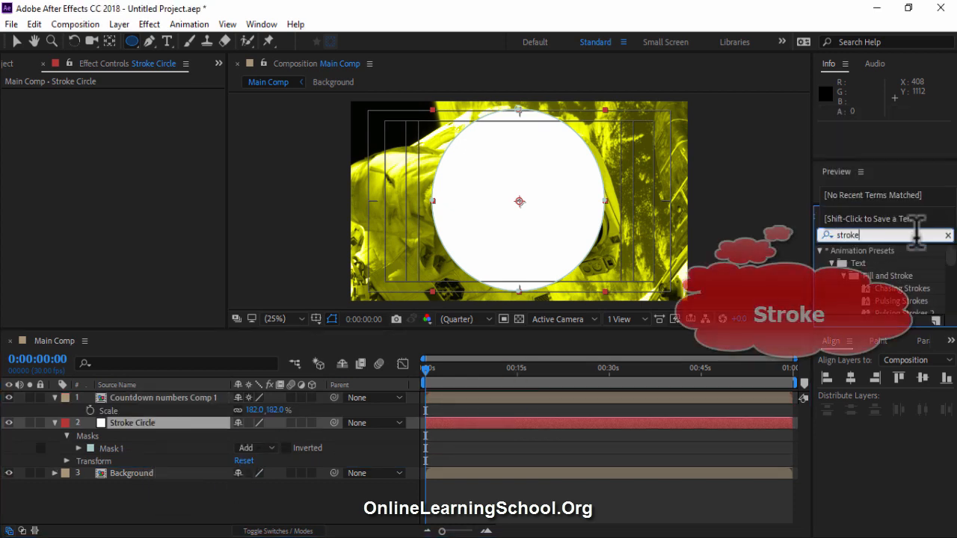
{"action": "scroll", "coordinate": [951, 284], "scroll_direction": "down", "scroll_amount": 3}
{"action": "scroll", "coordinate": [951, 284], "scroll_direction": "down", "scroll_amount": 3}
{"action": "mouse_move", "coordinate": [887, 267]}
{"action": "left_mouse_down"}
{"action": "mouse_move", "coordinate": [192, 434]}
{"action": "mouse_move", "coordinate": [179, 427]}
{"action": "left_mouse_up"}
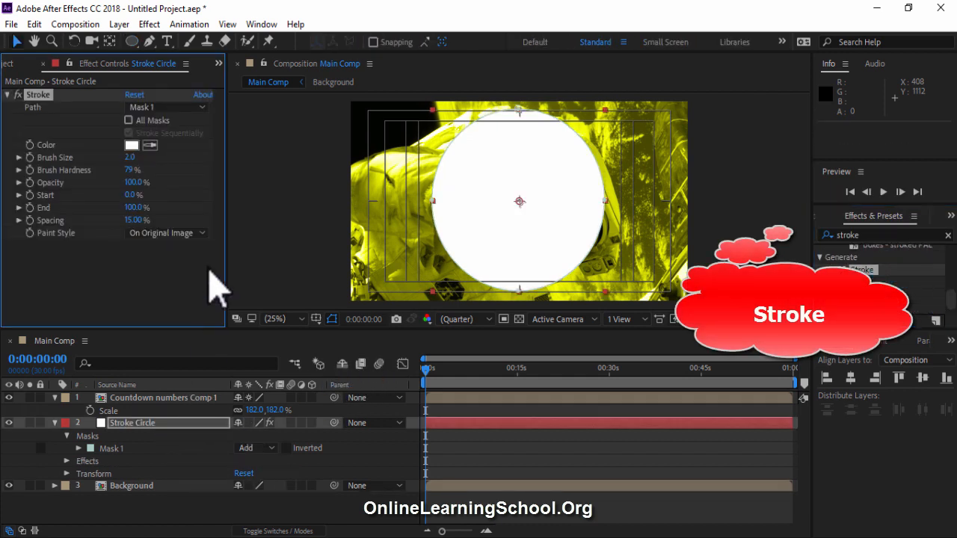
Set the Stroke effect's paint style to On Transparent and its brush size to 6
{"action": "left_click", "coordinate": [186, 232]}
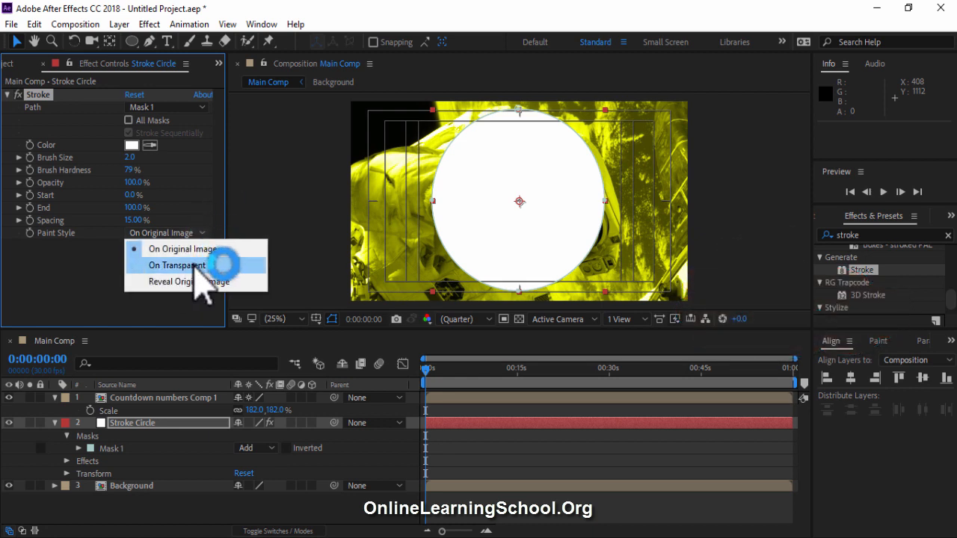
{"action": "left_click", "coordinate": [193, 266]}
{"action": "left_click", "coordinate": [129, 157]}
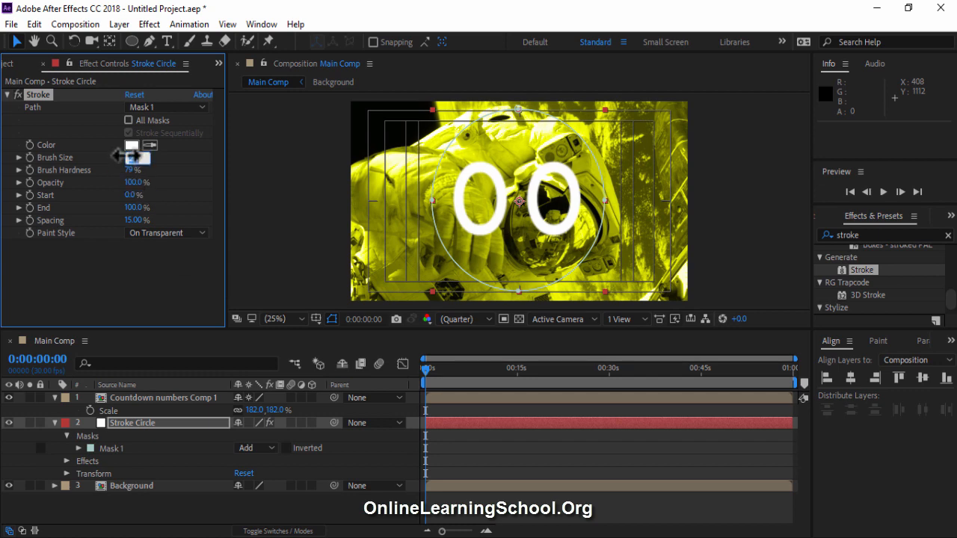
{"action": "type", "text": "5"}
{"action": "key", "text": "Return"}
Apply a Drop Shadow effect to Countdown numbers Comp 1 with opacity 56%, distance 34 and softness 79
{"action": "double_click", "coordinate": [847, 235]}
{"action": "type", "text": "drop sha"}
{"action": "left_click_drag", "start_coordinate": [885, 263], "coordinate": [164, 397]}
{"action": "mouse_move", "coordinate": [131, 174]}
{"action": "left_mouse_down"}
{"action": "mouse_move", "coordinate": [127, 10]}
{"action": "mouse_move", "coordinate": [119, 180]}
{"action": "mouse_move", "coordinate": [138, 174]}
{"action": "left_mouse_up"}
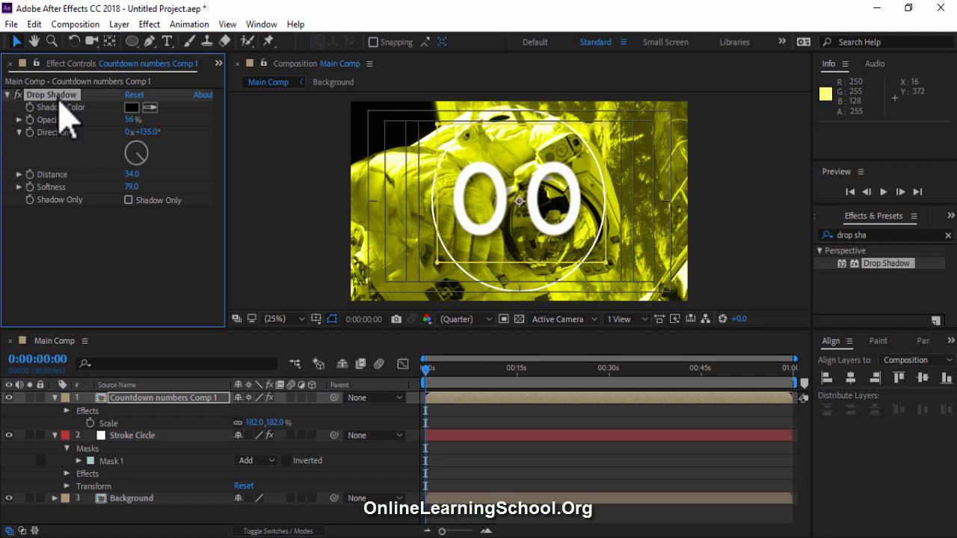
Copy the Drop Shadow effect from Countdown numbers Comp 1 onto the Stroke Circle layer, leaving Stroke Circle selected
{"action": "left_click", "coordinate": [187, 436]}
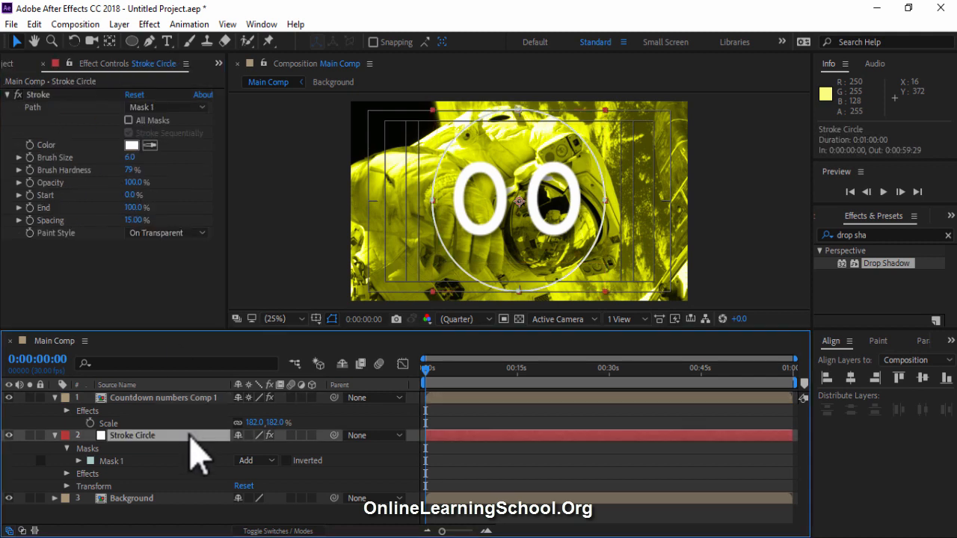
{"action": "key", "text": "ctrl+v"}
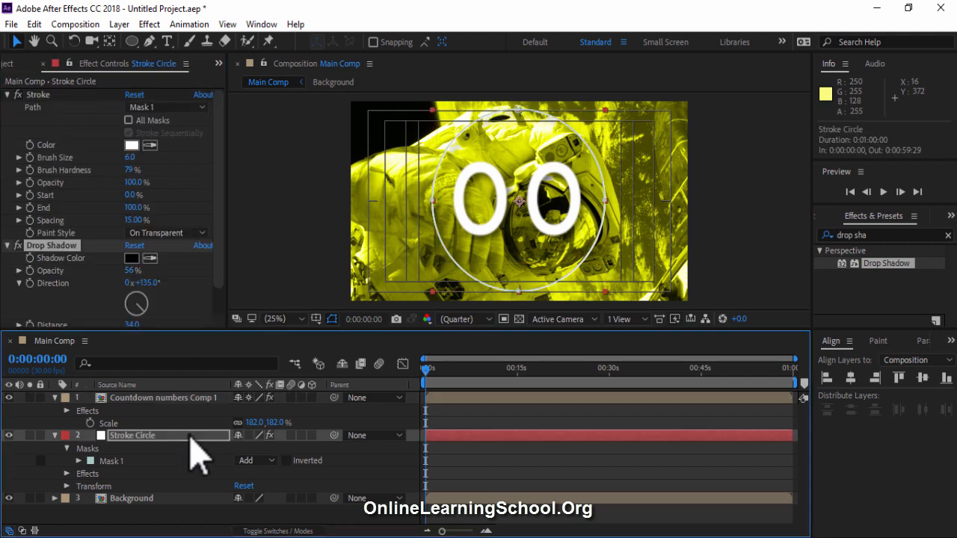
{"action": "left_click", "coordinate": [297, 205]}
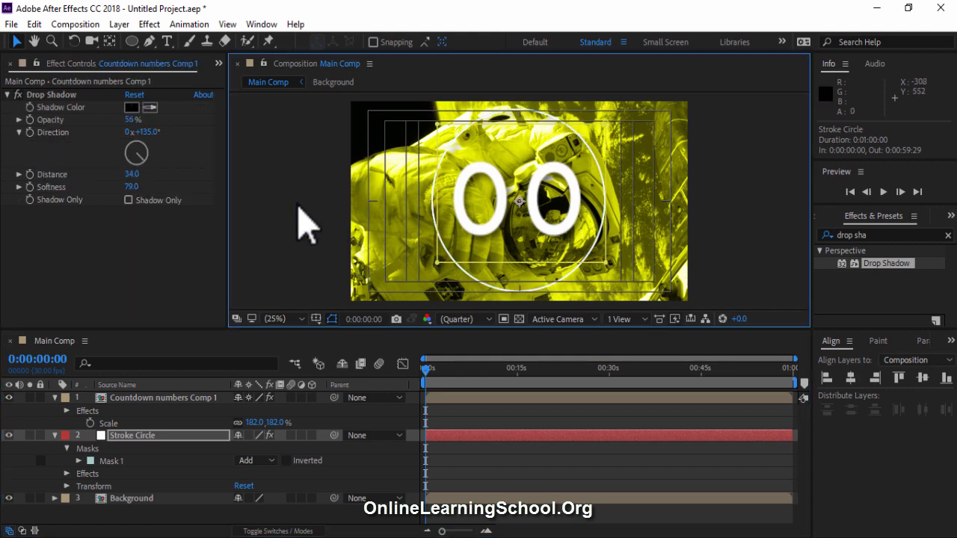
{"action": "left_click", "coordinate": [152, 437]}
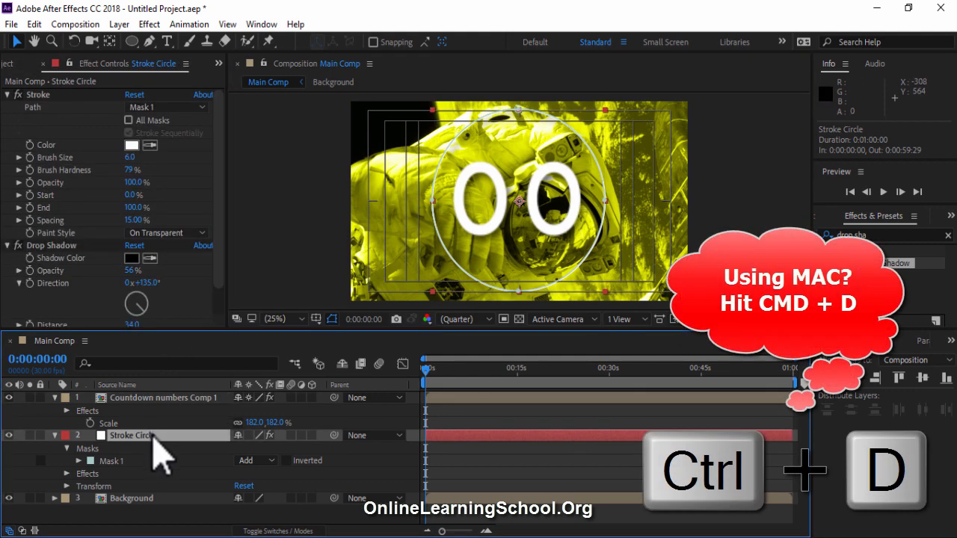
Duplicate the Stroke Circle layer and delete the Stroke effect from the upper copy
{"action": "key", "text": "ctrl+d"}
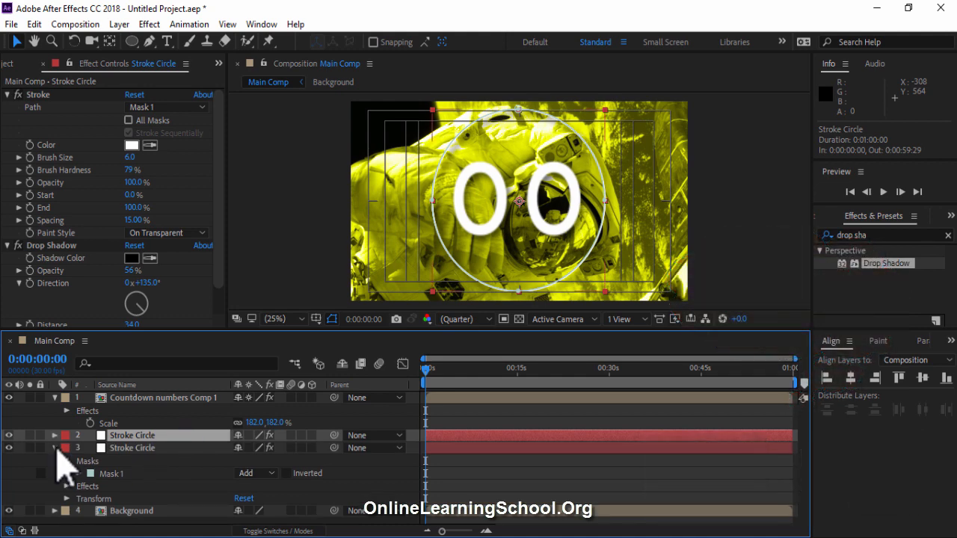
{"action": "left_click", "coordinate": [54, 447]}
{"action": "left_click", "coordinate": [155, 437]}
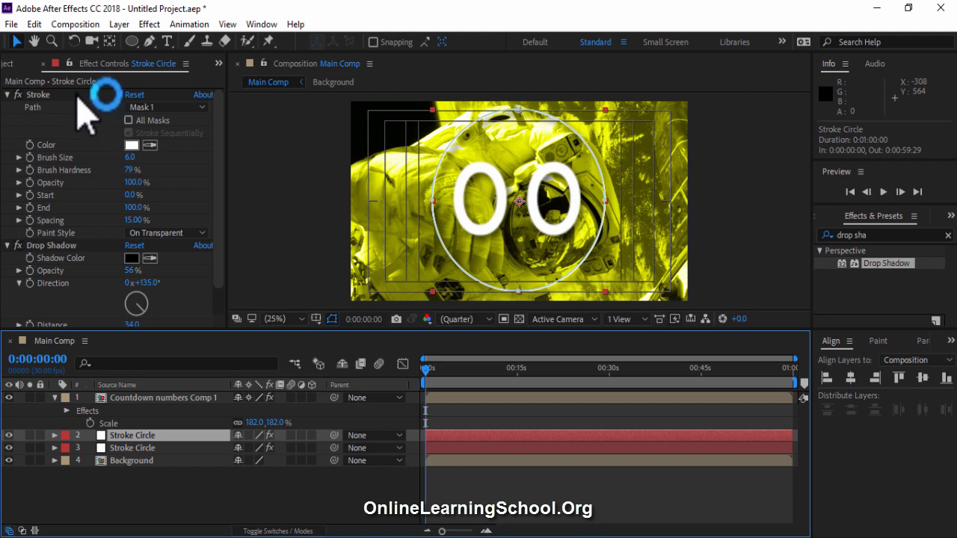
{"action": "left_click", "coordinate": [106, 93]}
{"action": "key", "text": "BackSpace"}
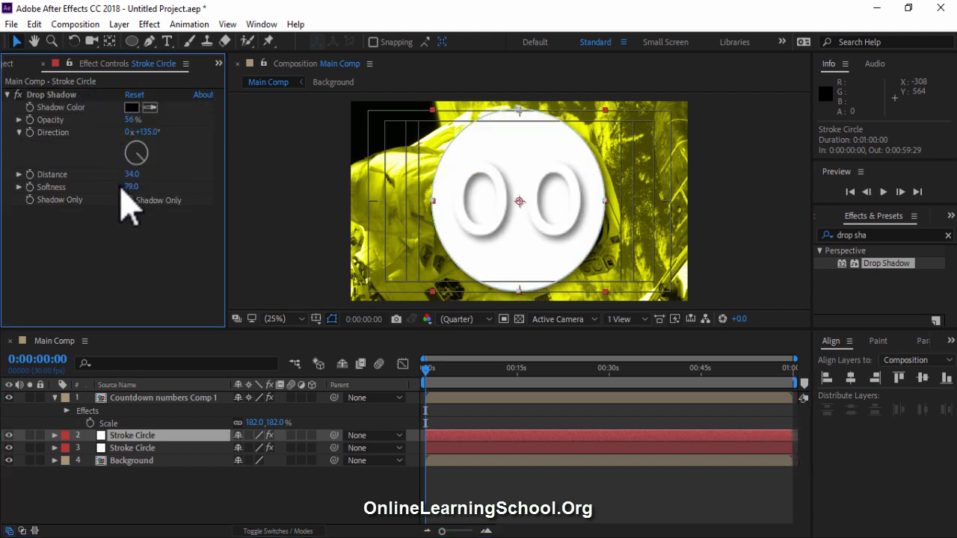
Search the effects for "radial" and apply the Transition category's Radial Wipe to the upper Stroke Circle copy
{"action": "left_click", "coordinate": [895, 235]}
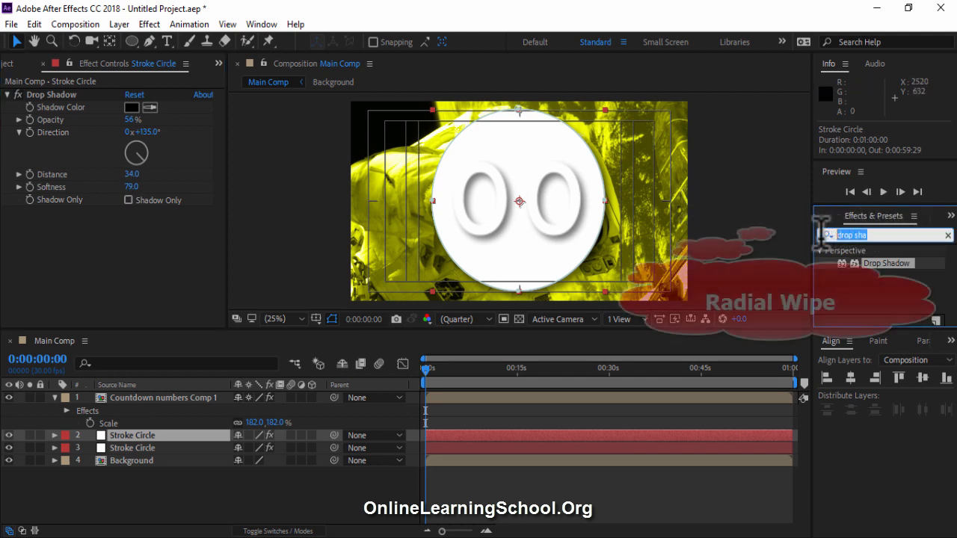
{"action": "type", "text": "radial t"}
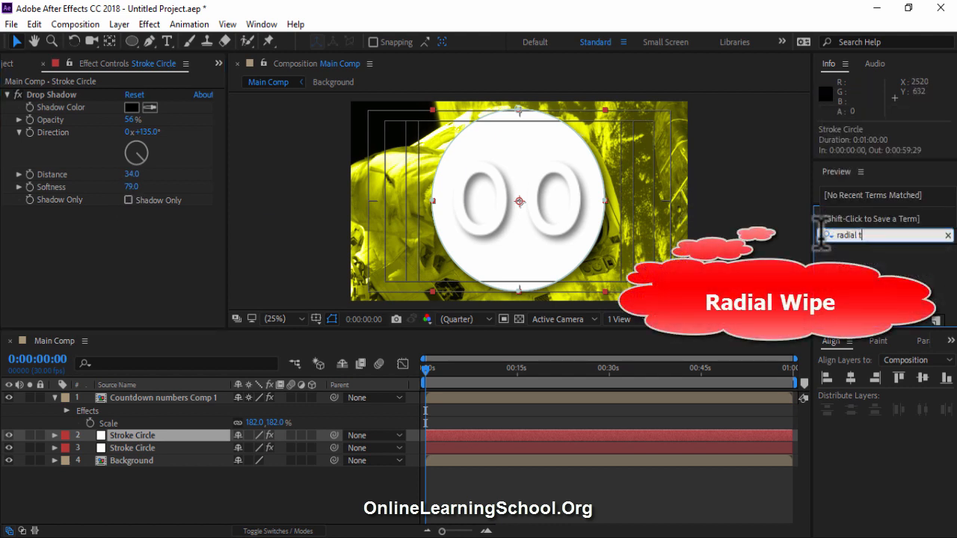
{"action": "left_click_drag", "start_coordinate": [951, 259], "coordinate": [951, 301]}
{"action": "left_click", "coordinate": [865, 309]}
{"action": "mouse_move", "coordinate": [866, 311]}
{"action": "left_mouse_down"}
{"action": "mouse_move", "coordinate": [276, 441]}
{"action": "mouse_move", "coordinate": [198, 424]}
{"action": "mouse_move", "coordinate": [187, 443]}
{"action": "left_mouse_up"}
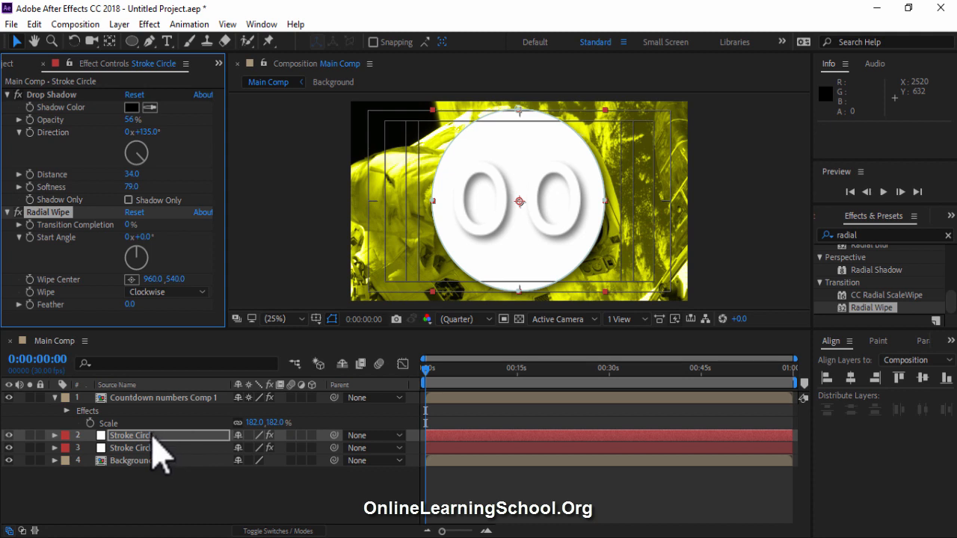
Rename the upper Stroke Circle layer as Fill Circle
{"action": "left_click", "coordinate": [154, 437]}
{"action": "key", "text": "Return"}
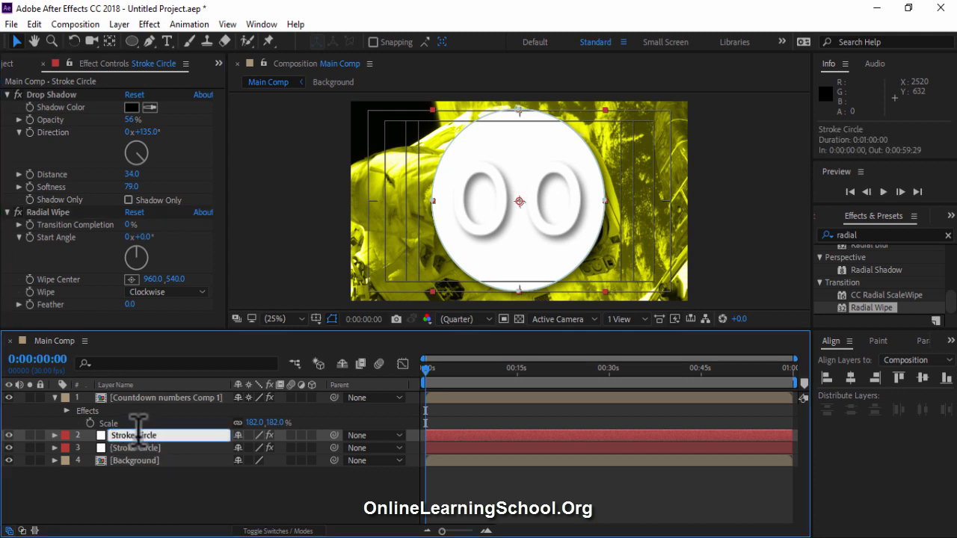
{"action": "type", "text": "Fill"}
{"action": "key", "text": "Return"}
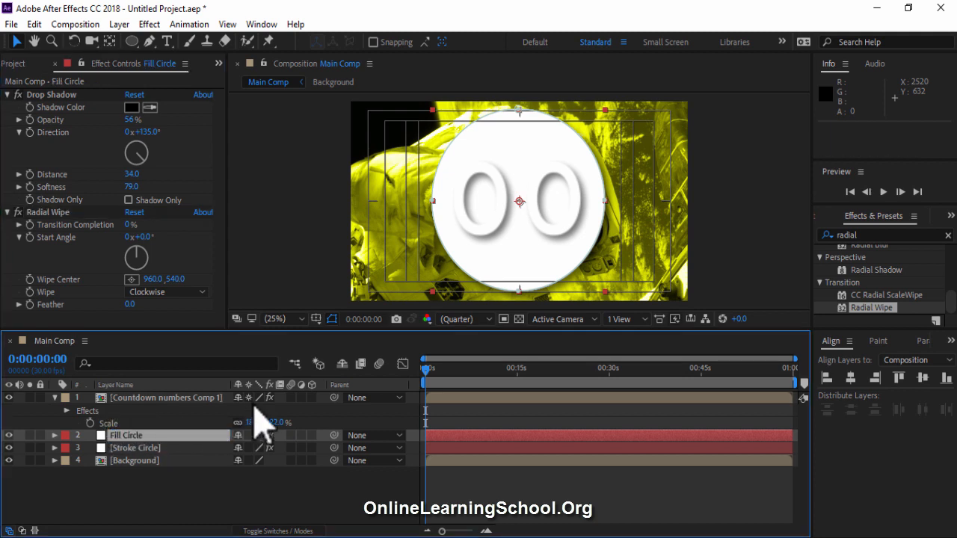
Keyframe the Radial Wipe's Transition Completion at 100% on the first frame of the Fill Circle layer
{"action": "left_click", "coordinate": [137, 221]}
{"action": "mouse_move", "coordinate": [137, 221]}
{"action": "left_mouse_down"}
{"action": "mouse_move", "coordinate": [208, 214]}
{"action": "mouse_move", "coordinate": [128, 227]}
{"action": "mouse_move", "coordinate": [224, 226]}
{"action": "mouse_move", "coordinate": [124, 235]}
{"action": "left_mouse_up"}
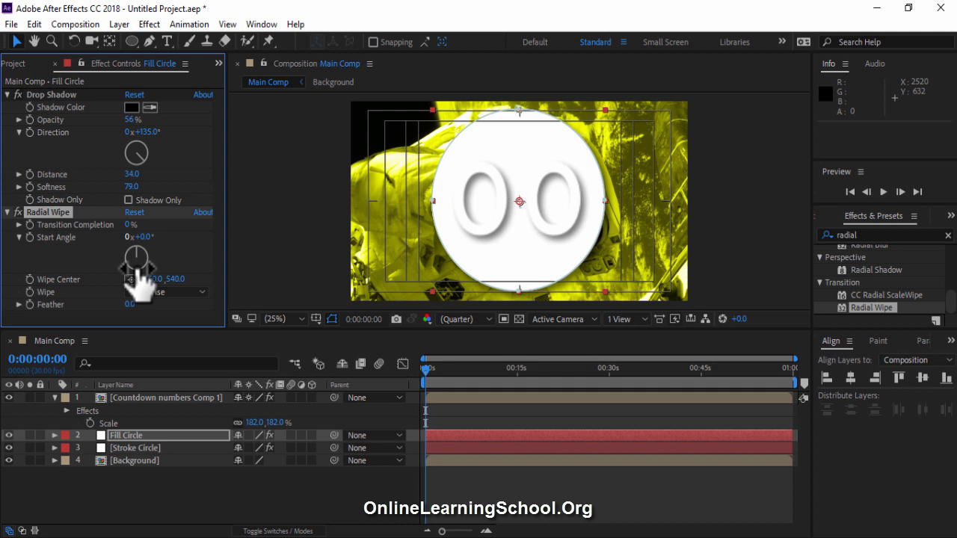
{"action": "left_click_drag", "start_coordinate": [130, 222], "coordinate": [284, 224]}
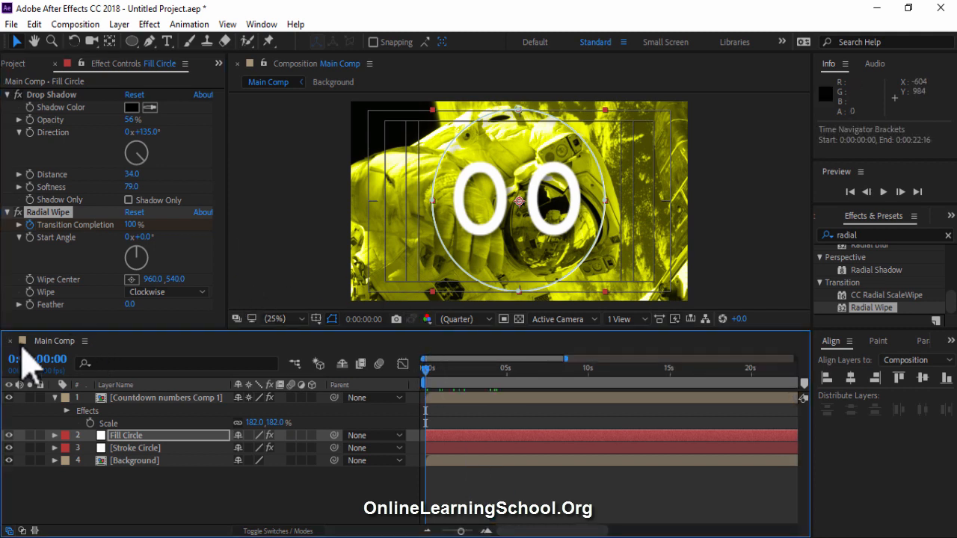
Add a Transition Completion keyframe of 0% at 0:00:00:29, the last frame before the number changes
{"action": "left_click", "coordinate": [57, 358]}
{"action": "type", "text": "29"}
{"action": "key", "text": "Return"}
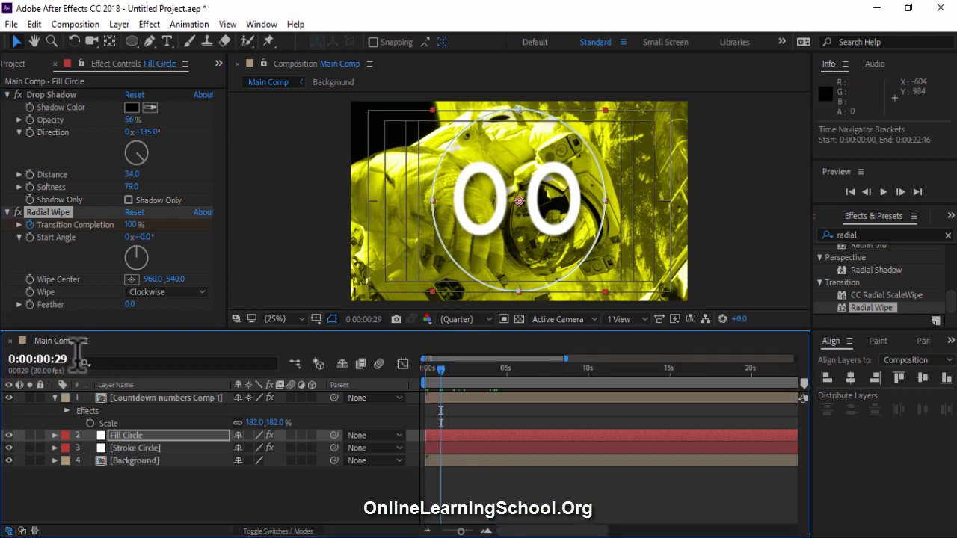
{"action": "left_click", "coordinate": [138, 367]}
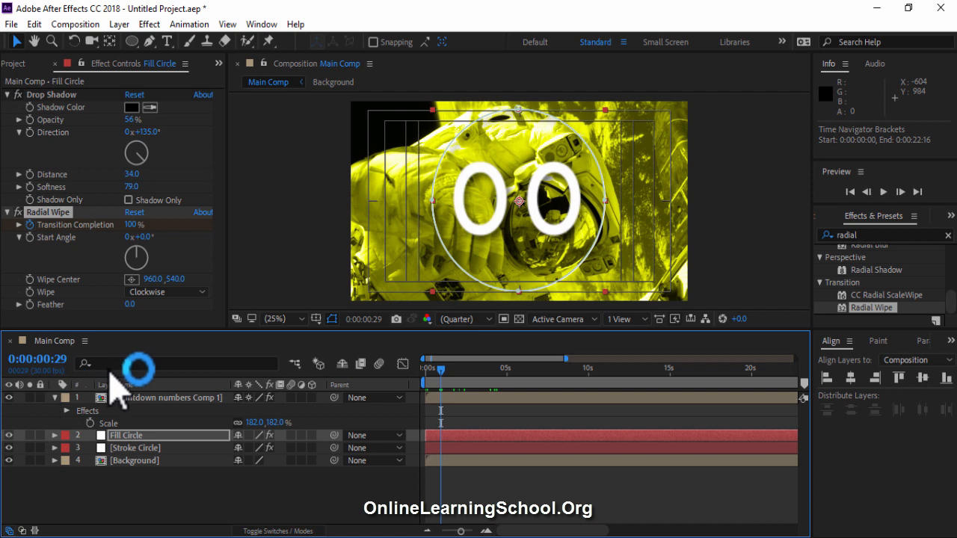
{"action": "key", "text": "Page_Down"}
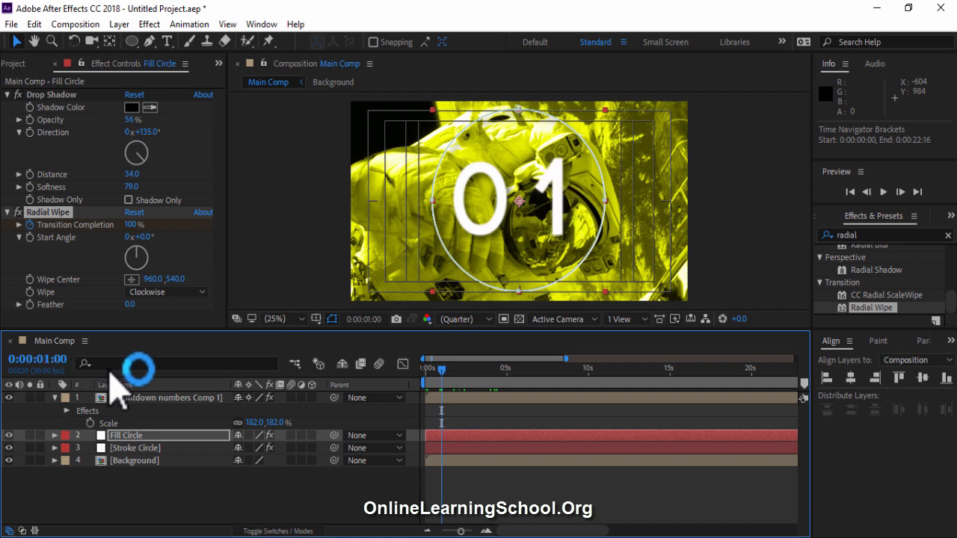
{"action": "key", "text": "Page_Up"}
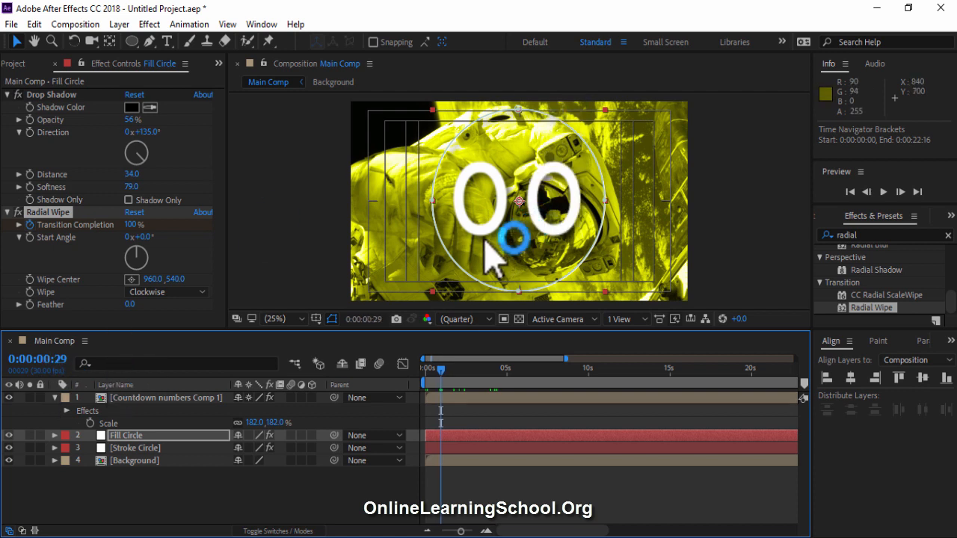
{"action": "left_click_drag", "start_coordinate": [133, 224], "coordinate": [42, 232]}
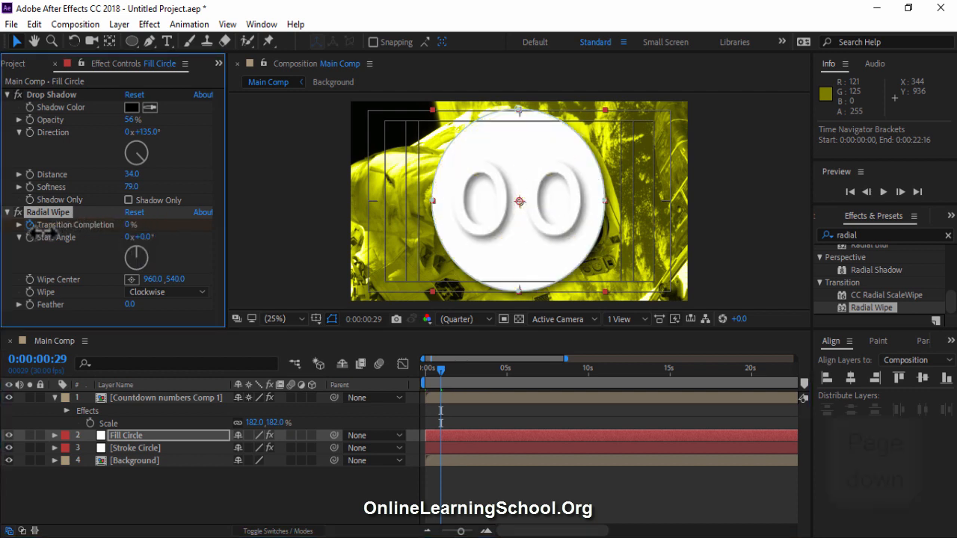
Add a Transition Completion keyframe of 100% at 0:00:01:00 and reveal the Fill Circle layer's keyframes in the timeline
{"action": "key", "text": "Page_Down"}
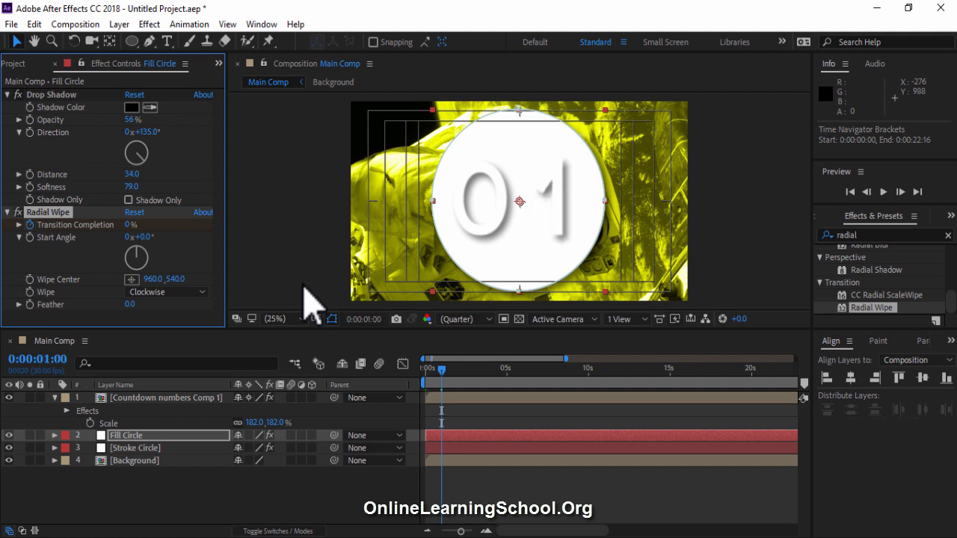
{"action": "left_click_drag", "start_coordinate": [131, 224], "coordinate": [264, 225]}
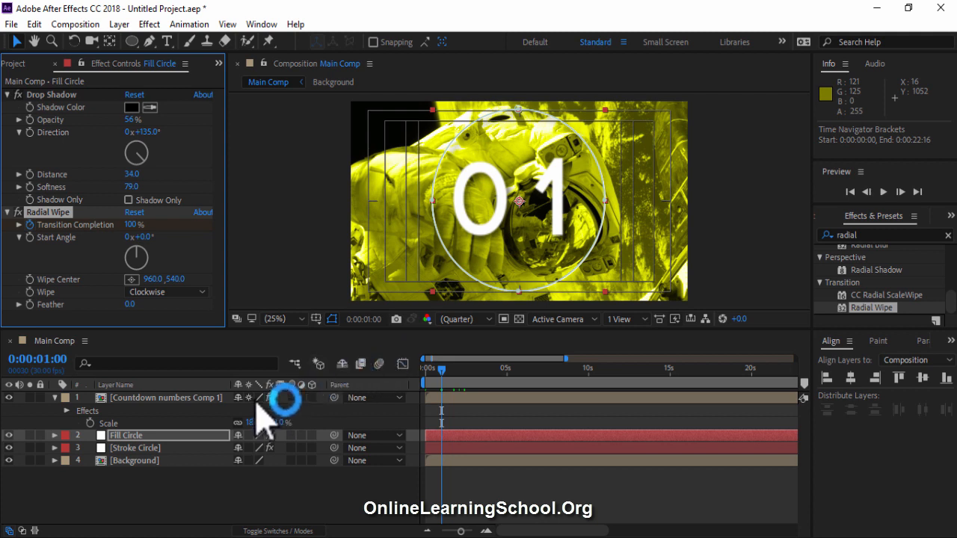
{"action": "left_click", "coordinate": [215, 439]}
{"action": "key", "text": "u"}
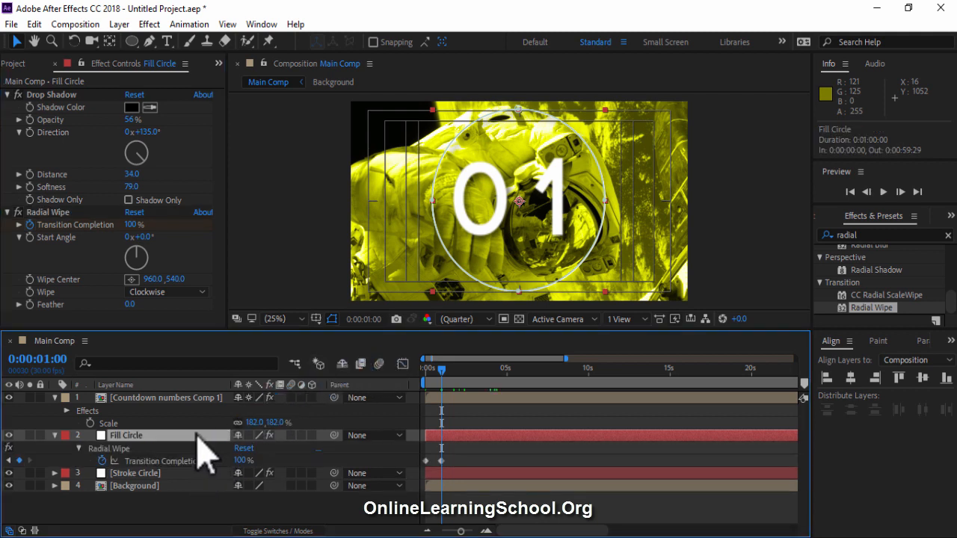
{"action": "left_click_drag", "start_coordinate": [566, 359], "coordinate": [539, 381]}
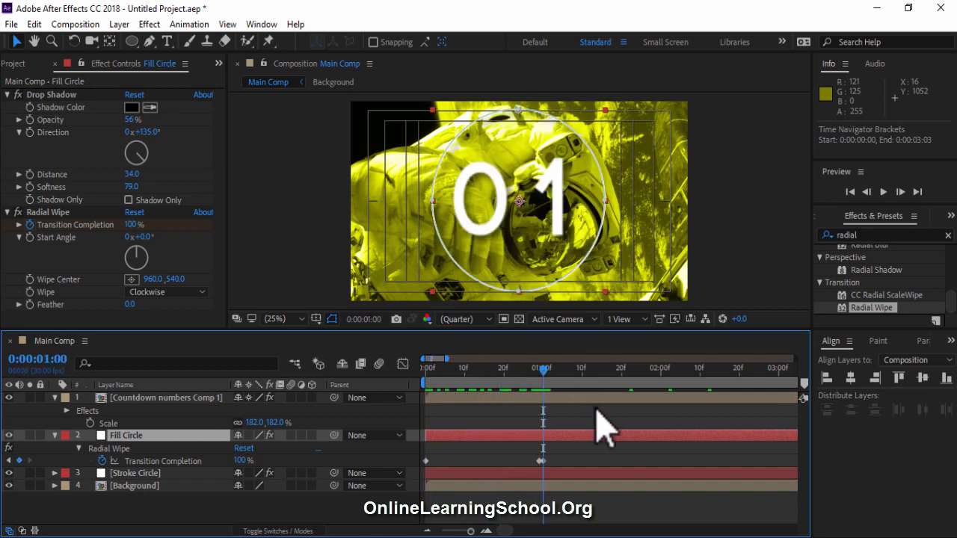
Add the expression loopOutDuration(type = "cycle", duration = 0) to the Fill Circle's Transition Completion property
{"action": "left_click", "coordinate": [514, 449]}
{"action": "left_click", "coordinate": [103, 462], "text": "alt"}
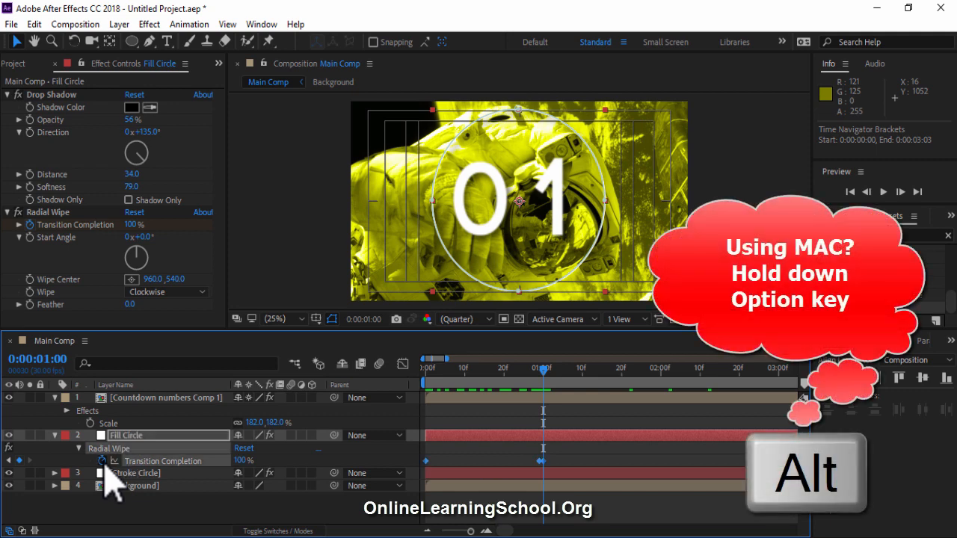
{"action": "left_click", "coordinate": [104, 462], "text": "alt"}
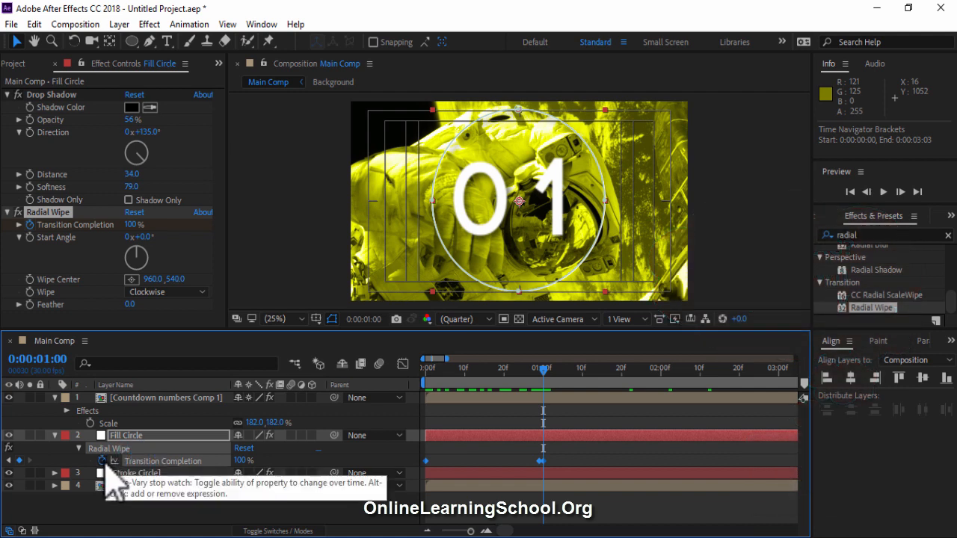
{"action": "left_click", "coordinate": [103, 462], "text": "alt"}
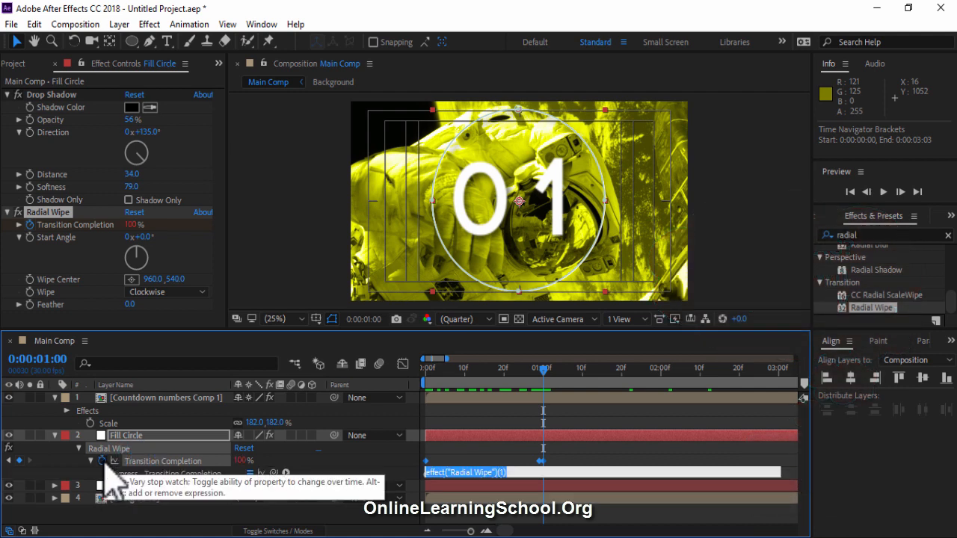
{"action": "left_click", "coordinate": [286, 472]}
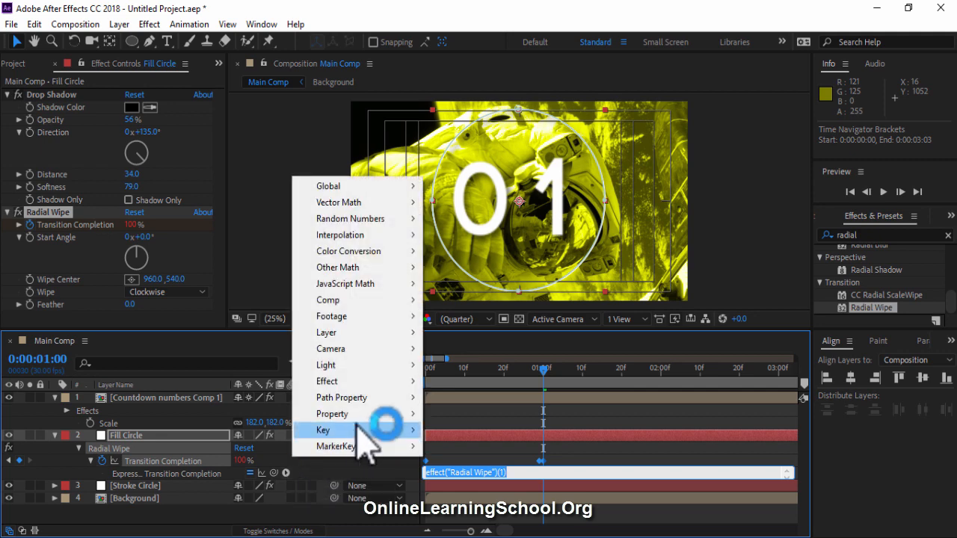
{"action": "mouse_move", "coordinate": [365, 418]}
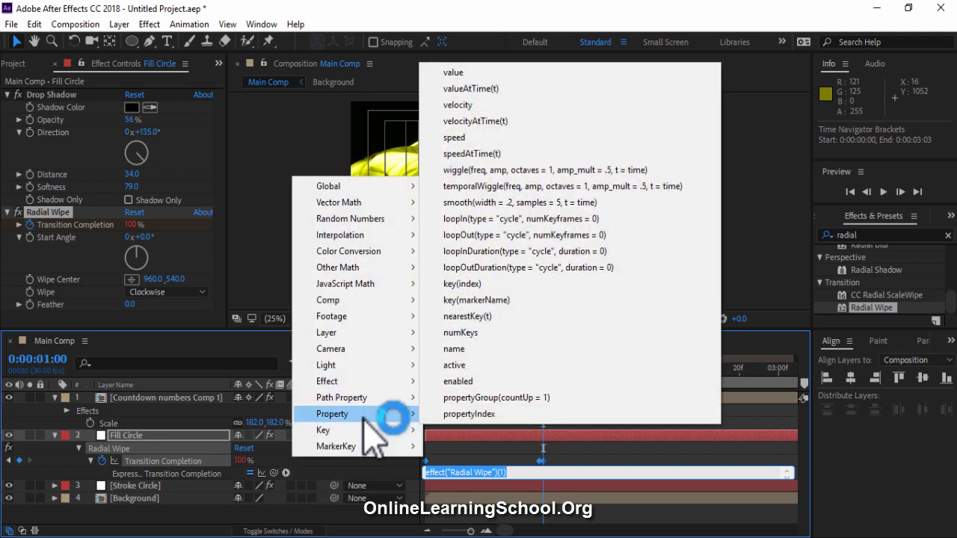
{"action": "left_click", "coordinate": [524, 267]}
{"action": "left_click", "coordinate": [598, 457]}
Play back Main Comp from the start to check the looping radial wipe behind the numbers
{"action": "left_click", "coordinate": [871, 234]}
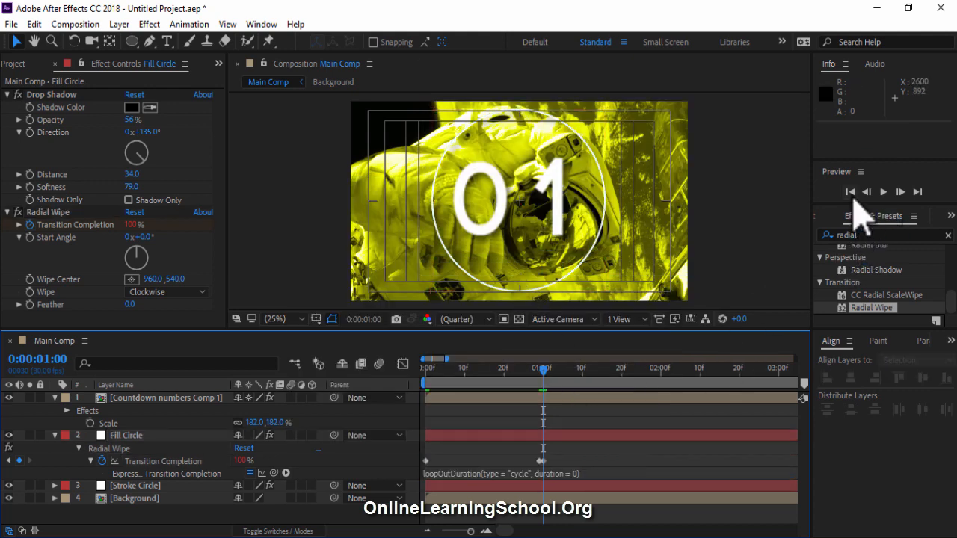
{"action": "left_click", "coordinate": [883, 192]}
{"action": "left_click", "coordinate": [884, 192]}
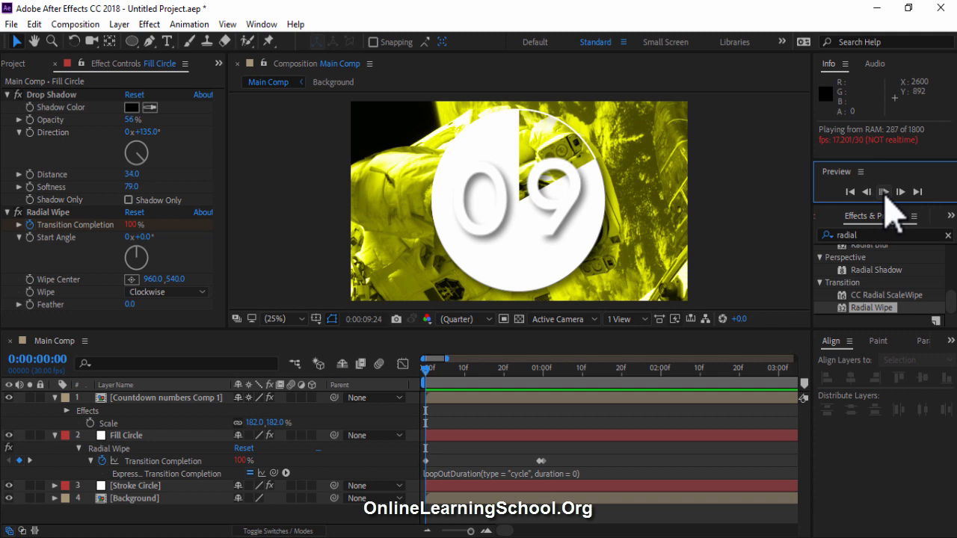
{"action": "left_click", "coordinate": [885, 193]}
Hide the Title/Action Safe overlay in the composition view
{"action": "left_click", "coordinate": [316, 319]}
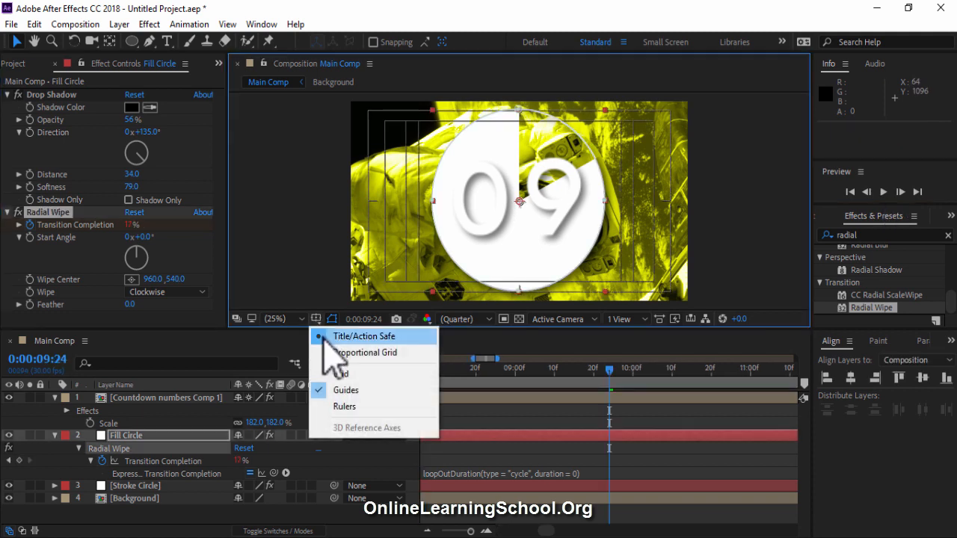
{"action": "left_click", "coordinate": [326, 338]}
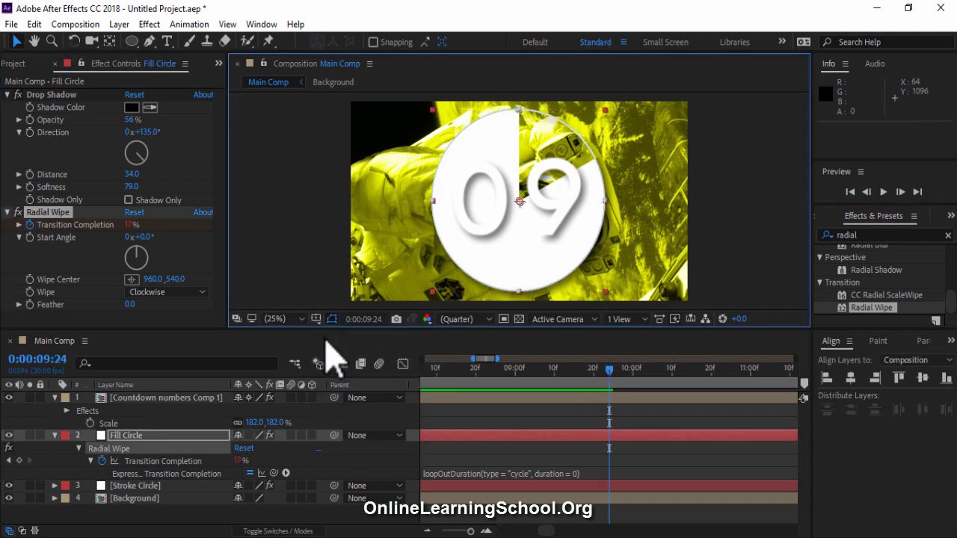
Show the layer modes and set the Fill Circle layer's blending mode to Overlay
{"action": "left_click", "coordinate": [187, 452]}
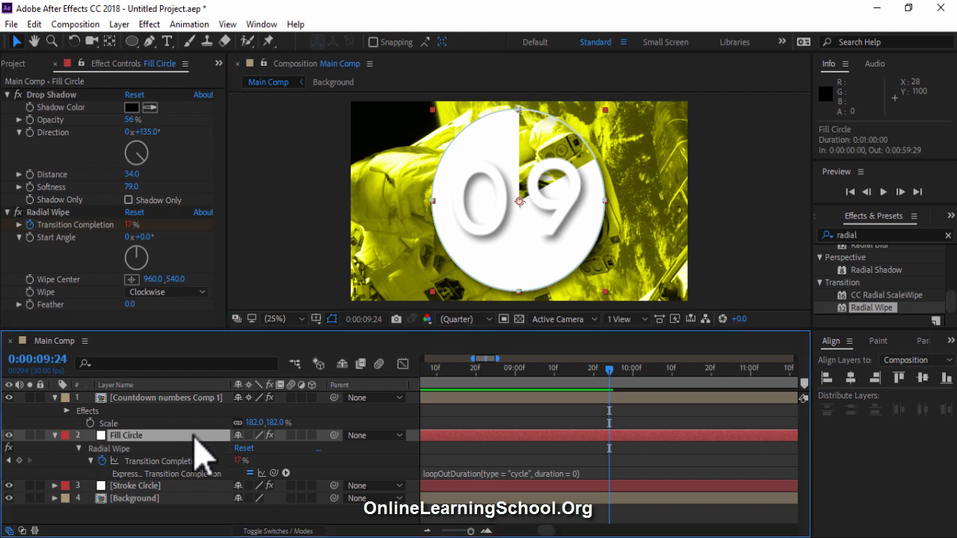
{"action": "left_click", "coordinate": [282, 530]}
{"action": "left_click", "coordinate": [260, 436]}
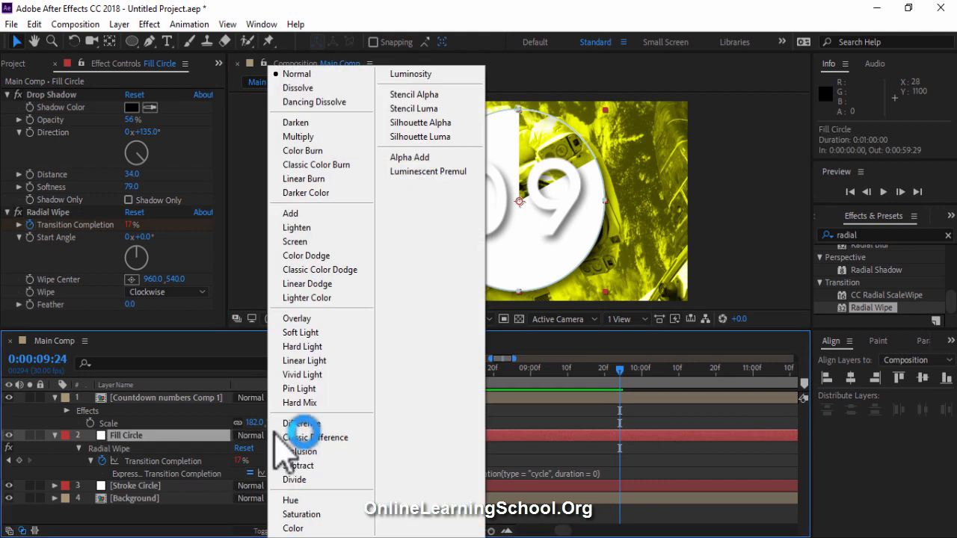
{"action": "left_click", "coordinate": [297, 319]}
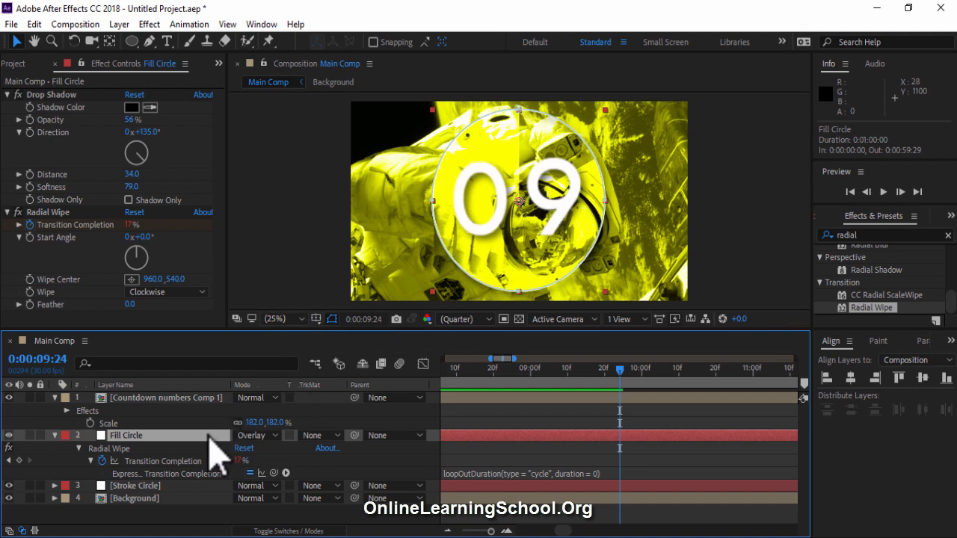
Set the Fill Circle layer's opacity to 55% and its Radial Wipe direction to Counterclockwise
{"action": "key", "text": "t"}
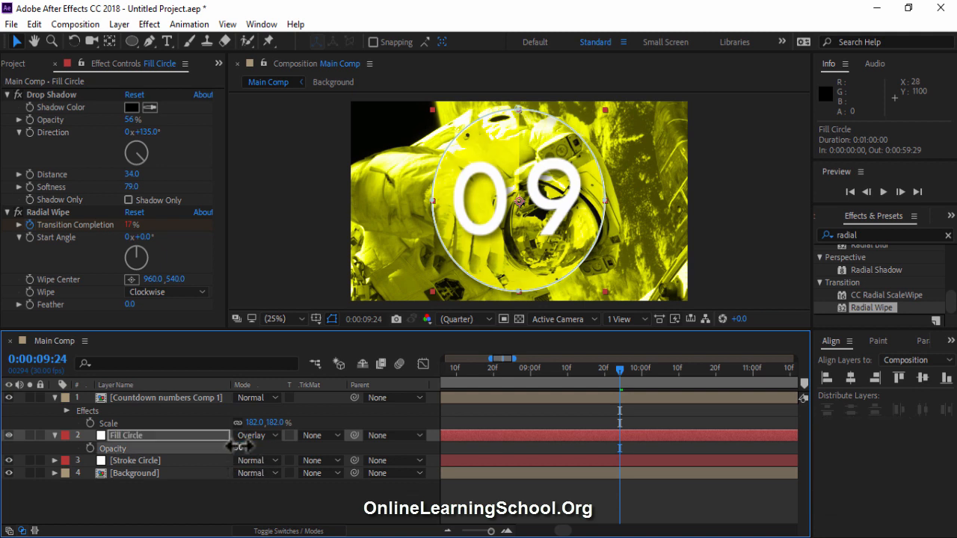
{"action": "left_click_drag", "start_coordinate": [243, 447], "coordinate": [238, 447]}
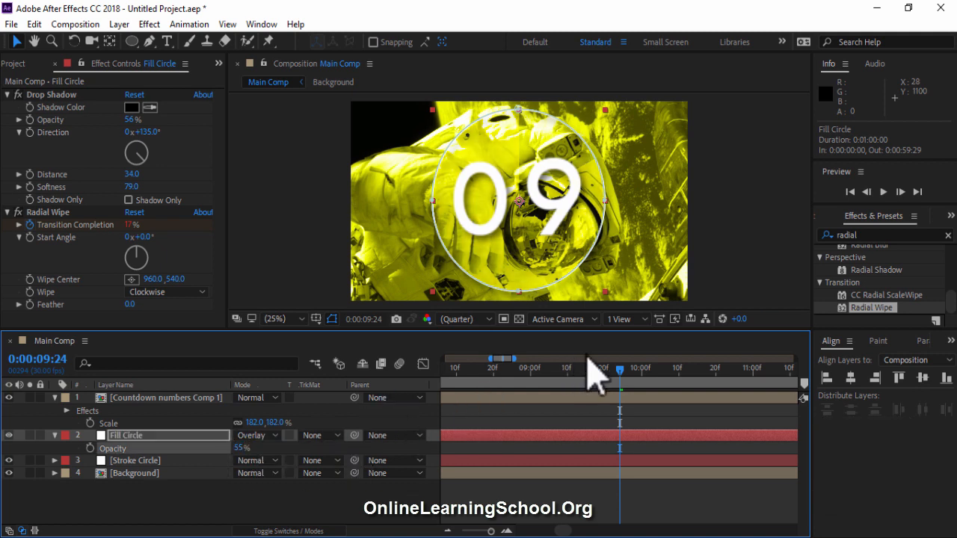
{"action": "left_click", "coordinate": [201, 292]}
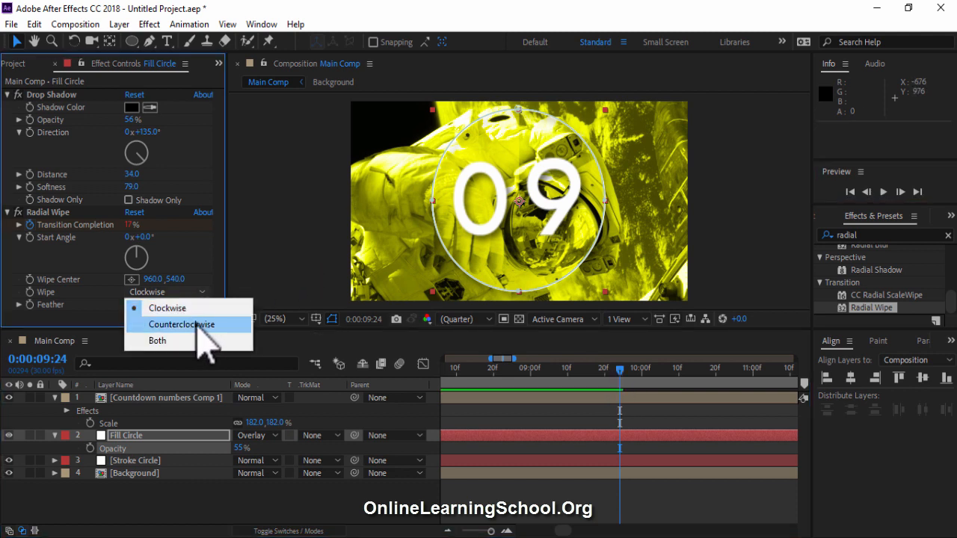
{"action": "left_click", "coordinate": [181, 325]}
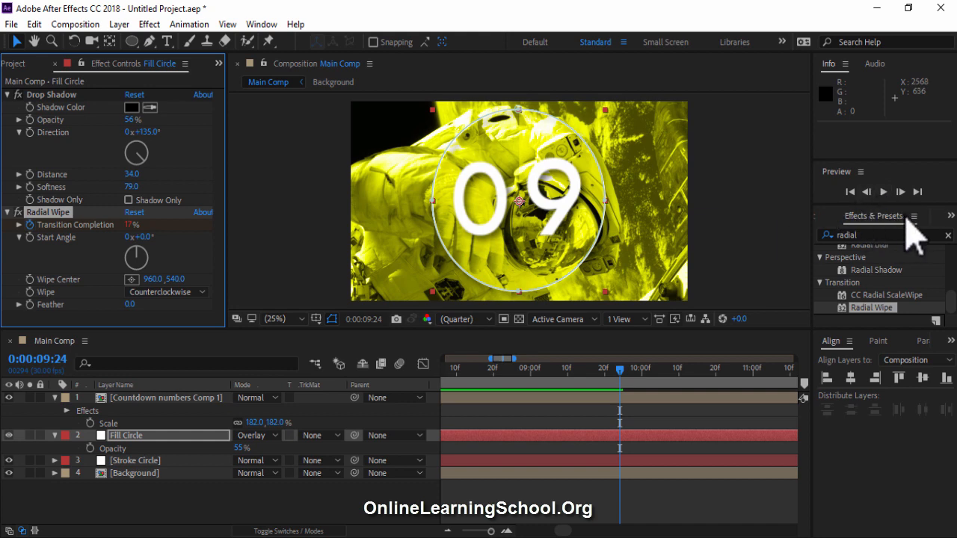
Play back Main Comp from the start to check the counterclockwise wipe blended over the background
{"action": "left_click", "coordinate": [883, 192]}
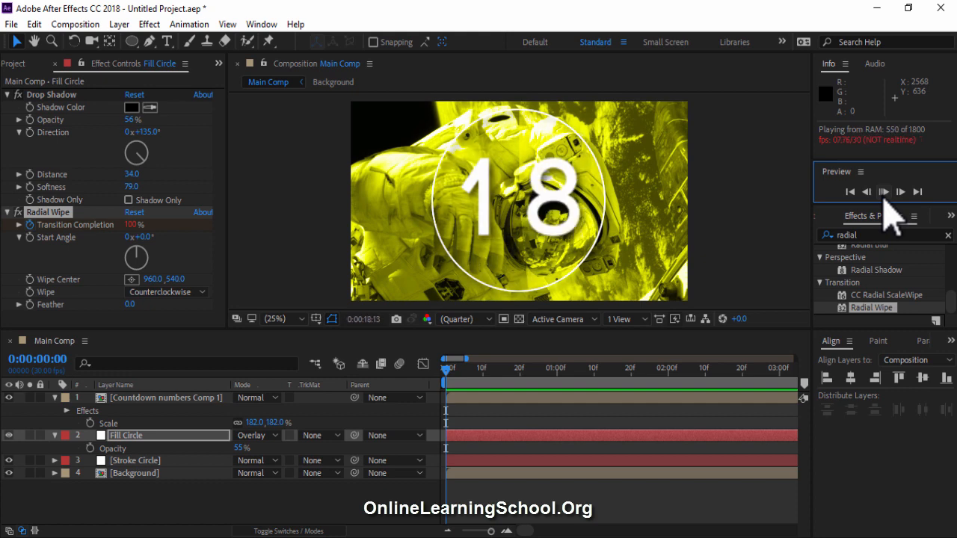
{"action": "left_click_drag", "start_coordinate": [635, 373], "coordinate": [461, 384]}
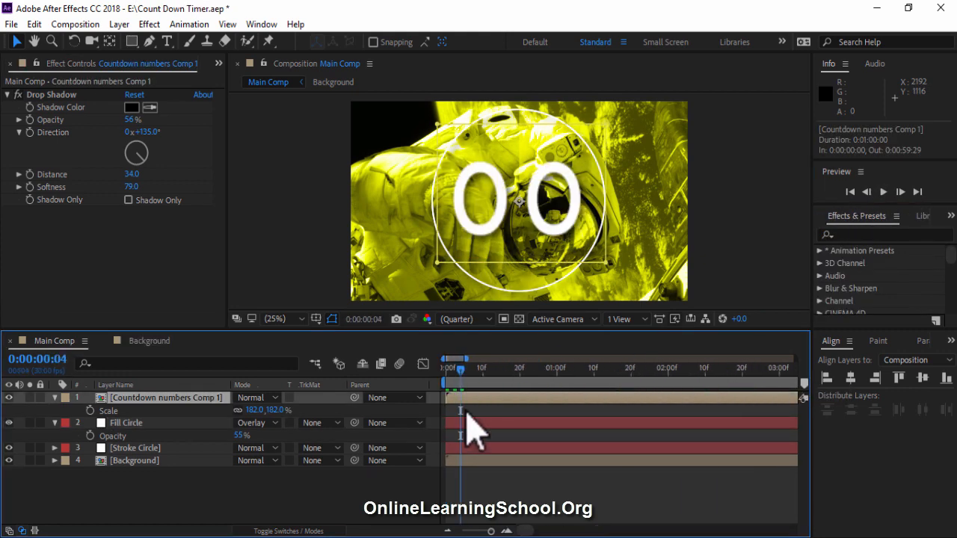
Time-reverse the Countdown numbers Comp 1 layer and scrub through the first three seconds to check the countdown
{"action": "left_click", "coordinate": [505, 397]}
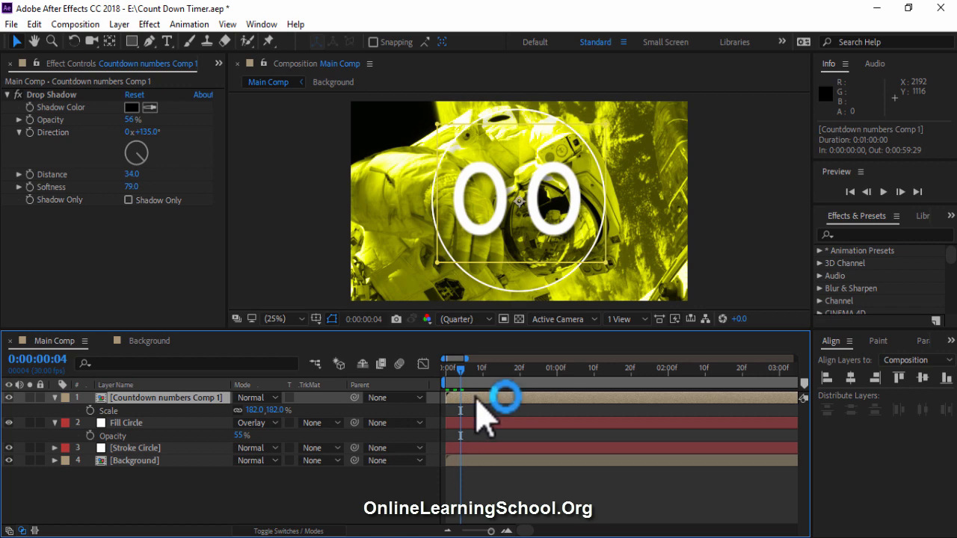
{"action": "right_click", "coordinate": [477, 404]}
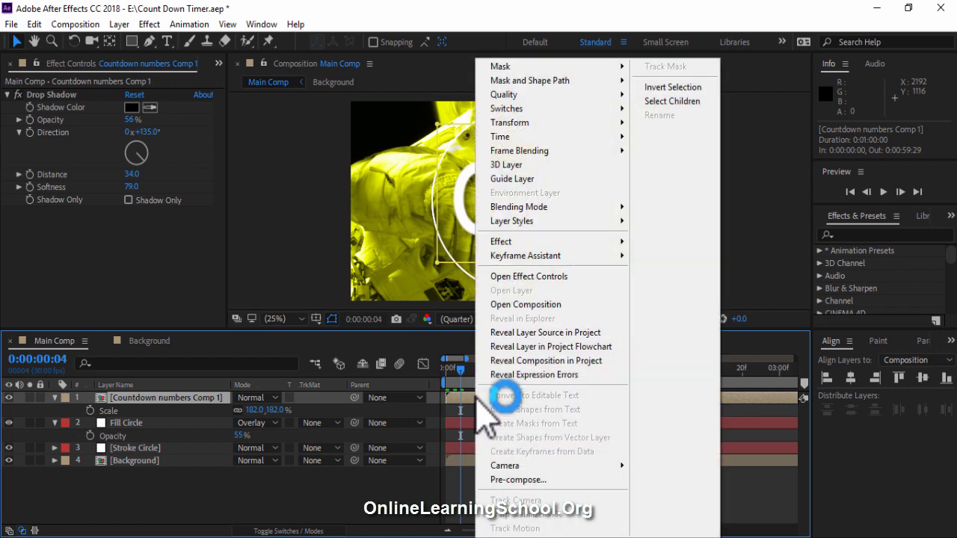
{"action": "mouse_move", "coordinate": [606, 137]}
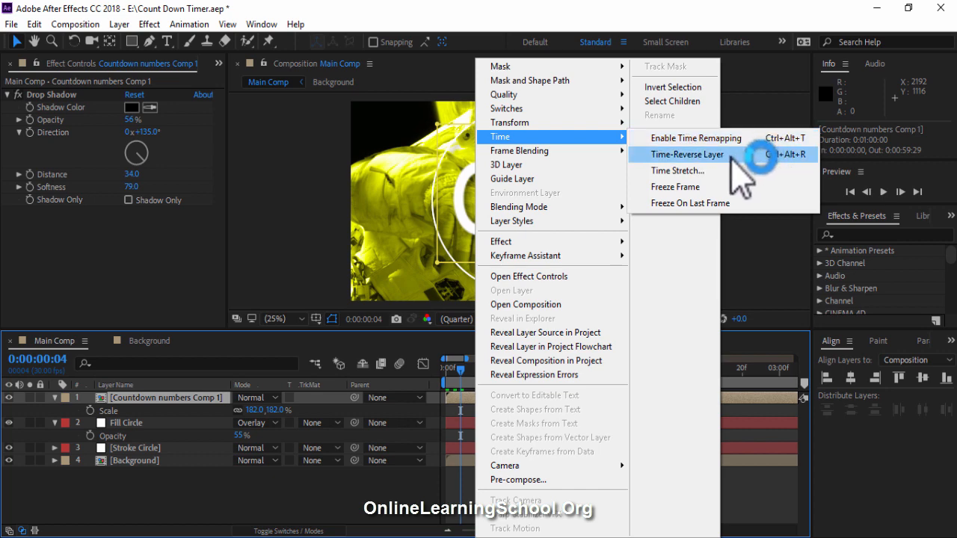
{"action": "left_click", "coordinate": [730, 155]}
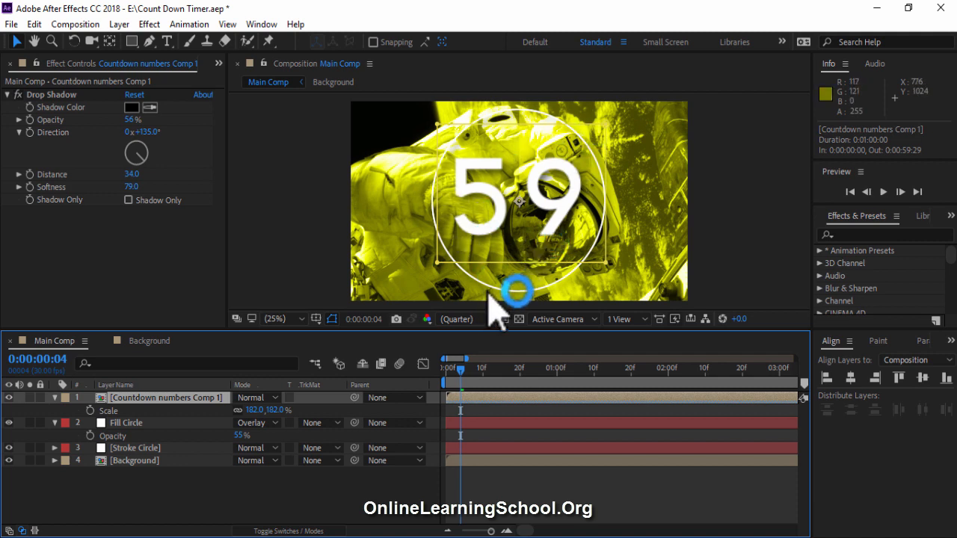
{"action": "left_click_drag", "start_coordinate": [459, 368], "coordinate": [779, 377]}
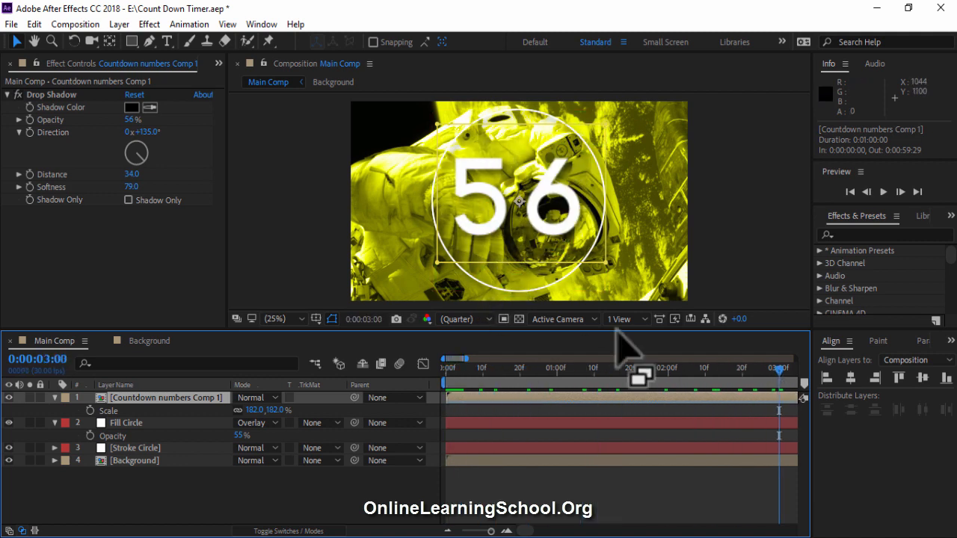
Open the Background composition and change the yellow solid's color to 370E3F
{"action": "left_click", "coordinate": [600, 492]}
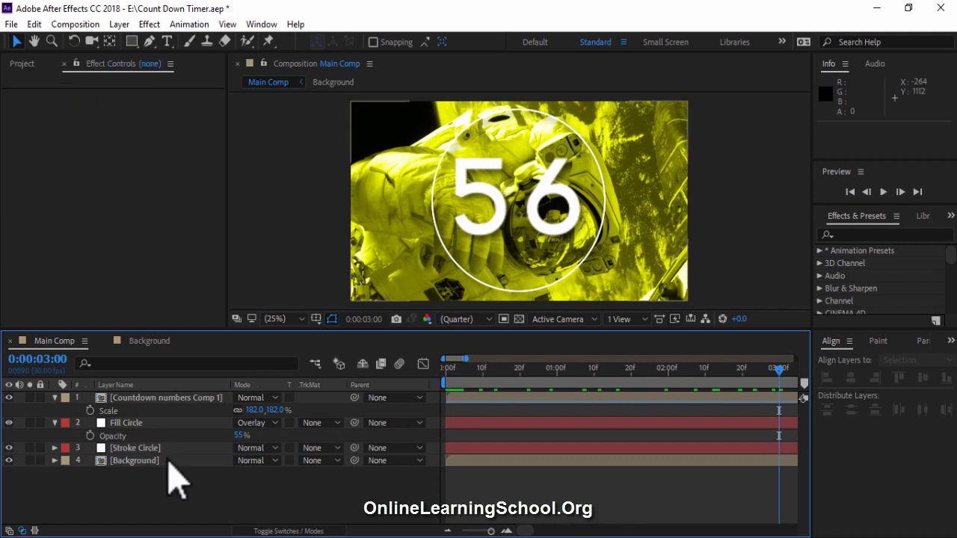
{"action": "double_click", "coordinate": [167, 461]}
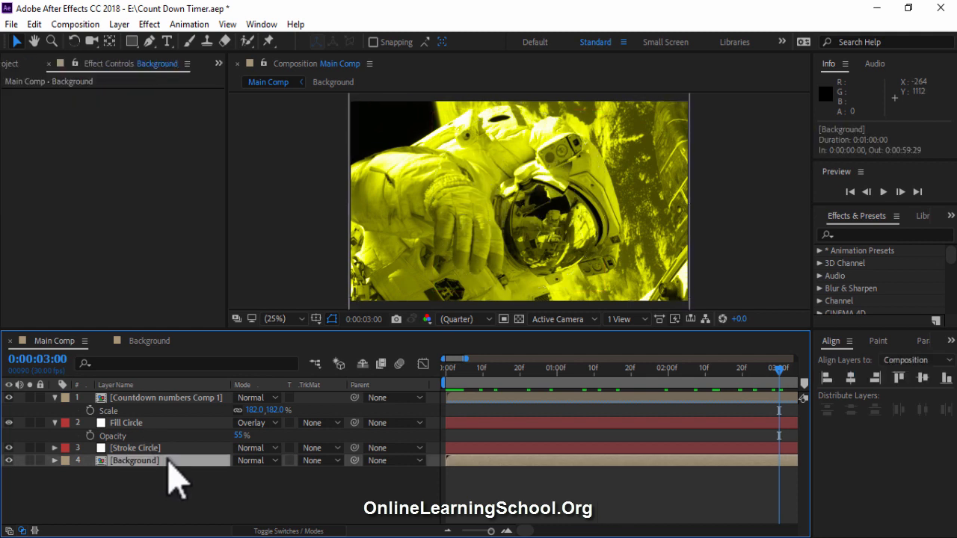
{"action": "left_click", "coordinate": [172, 445]}
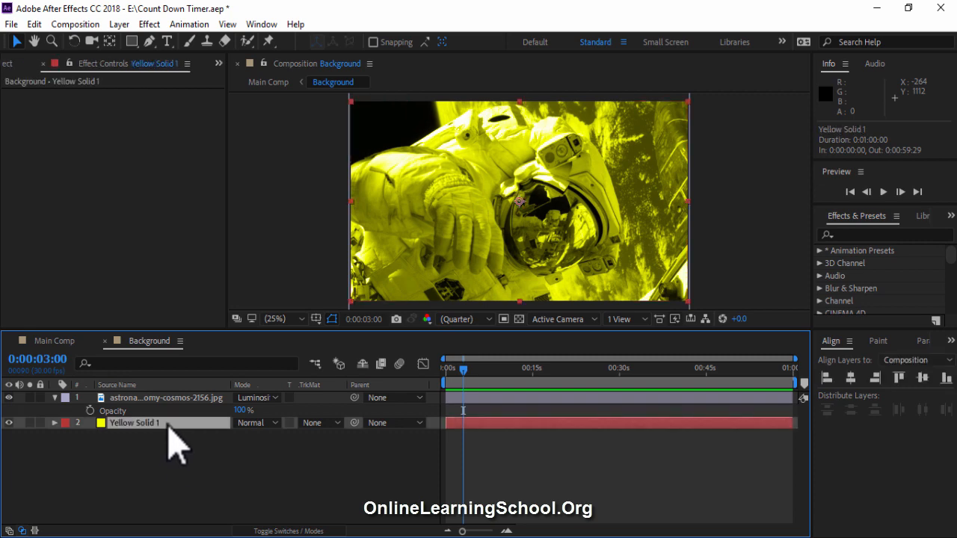
{"action": "left_click", "coordinate": [119, 24]}
{"action": "left_click", "coordinate": [138, 54]}
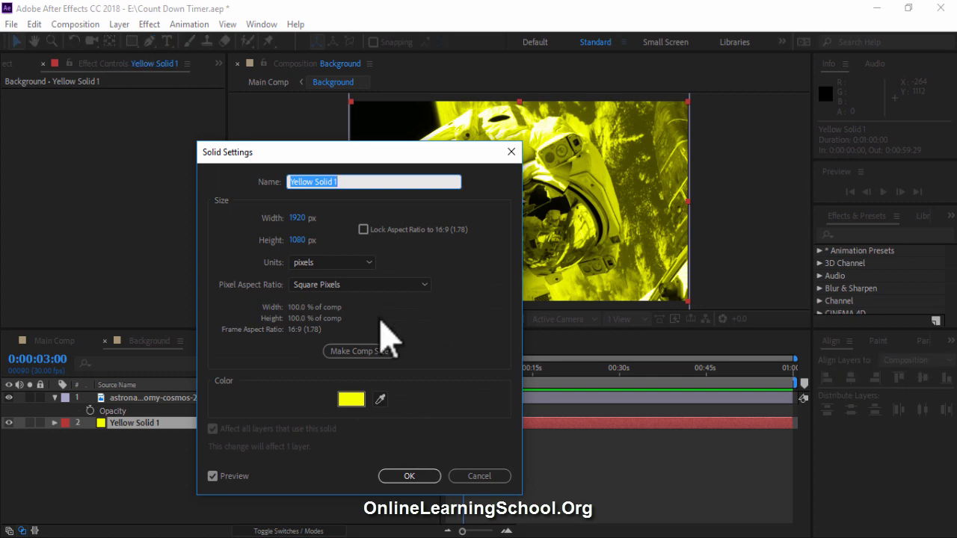
{"action": "left_click", "coordinate": [351, 400]}
{"action": "type", "text": "3"}
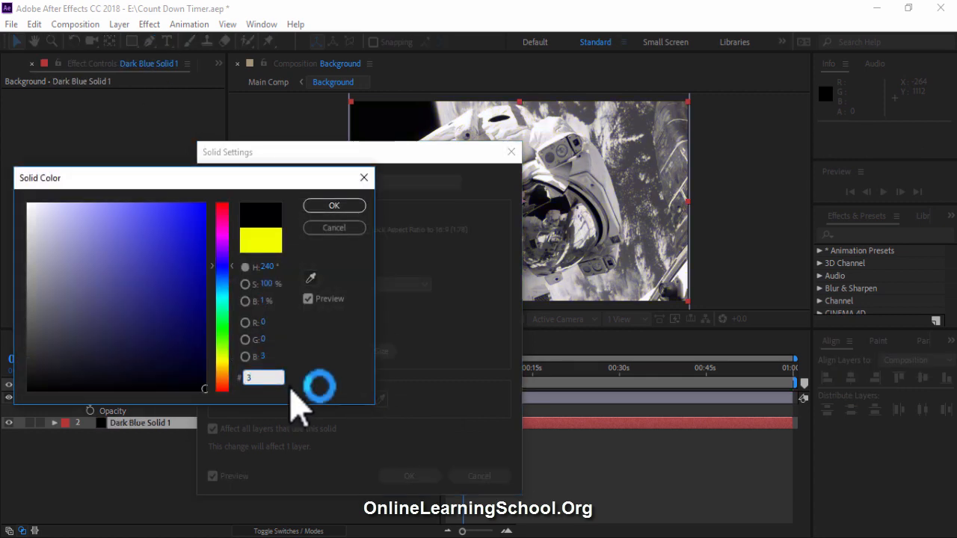
{"action": "type", "text": "70637"}
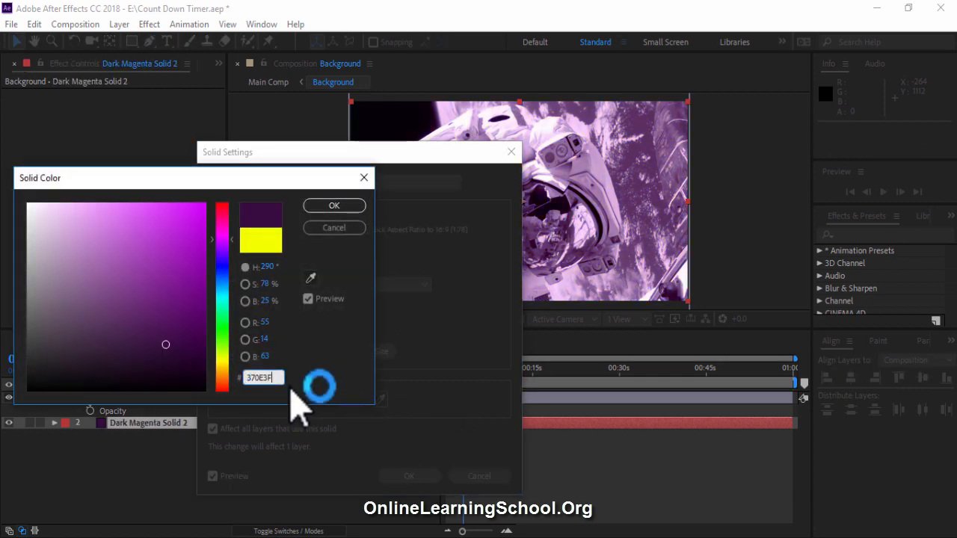
{"action": "left_click", "coordinate": [335, 206]}
{"action": "left_click", "coordinate": [409, 477]}
Return to Main Comp and scrub through the timeline to check the countdown over the recolored background
{"action": "left_click", "coordinate": [45, 341]}
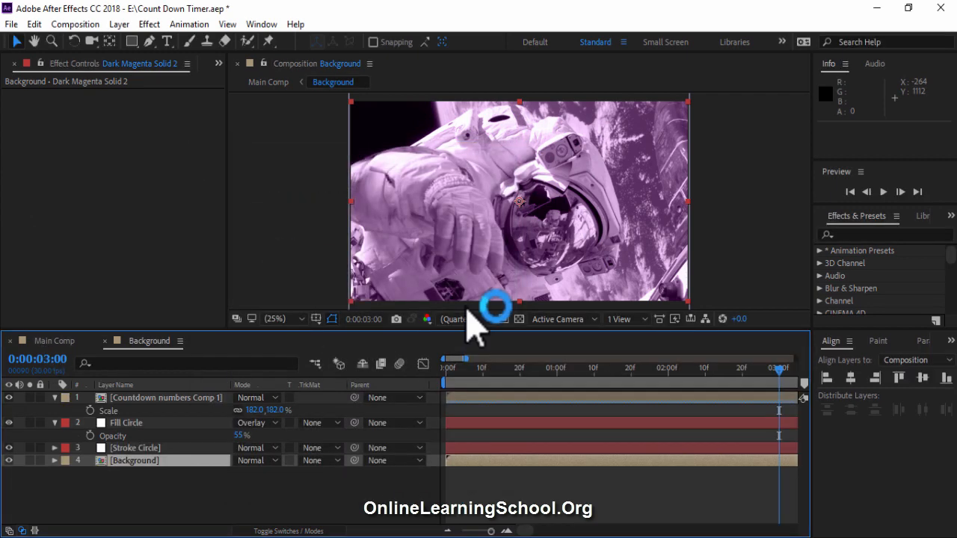
{"action": "left_click", "coordinate": [490, 371]}
{"action": "left_click_drag", "start_coordinate": [454, 367], "coordinate": [769, 346]}
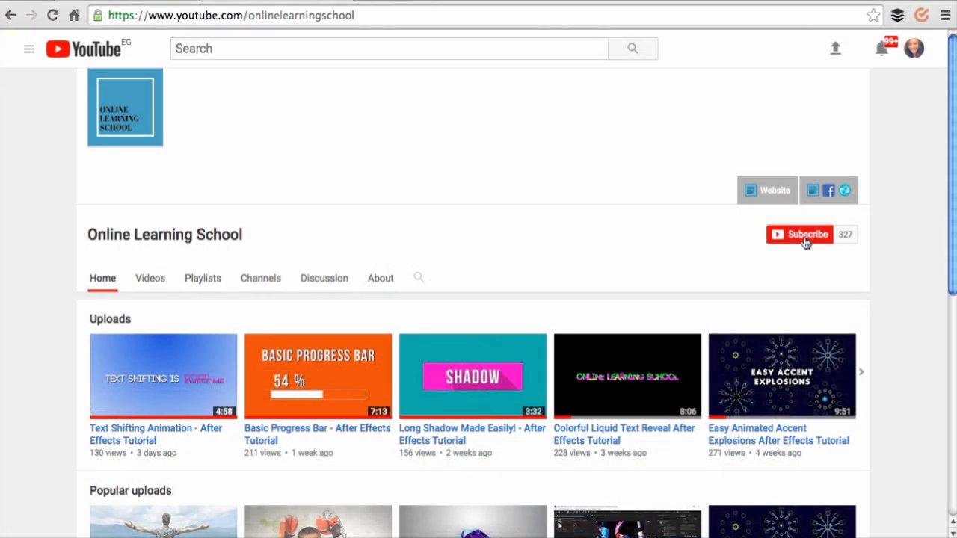
Switch to YouTube, subscribe to the Online Learning School channel and save its setting for all notifications
{"action": "left_click", "coordinate": [806, 238]}
{"action": "left_click", "coordinate": [824, 236]}
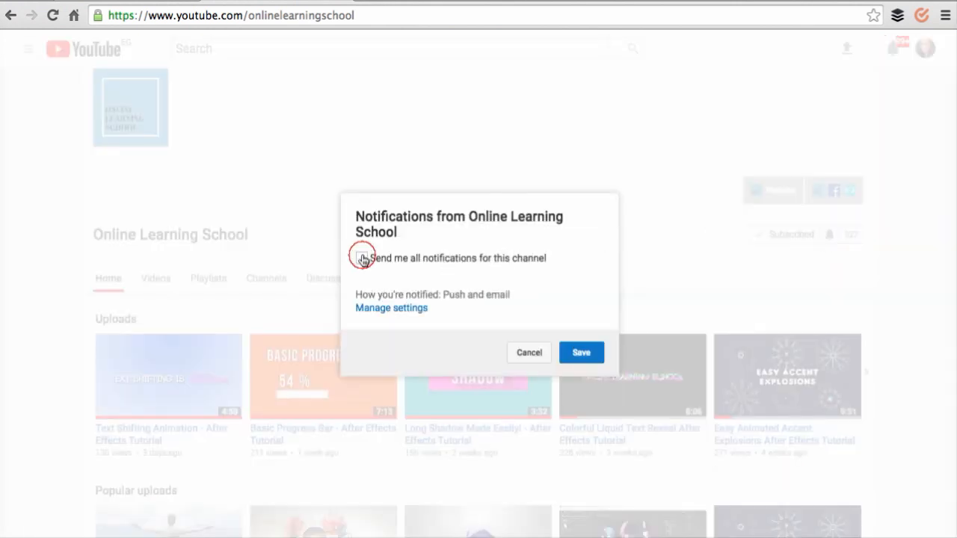
{"action": "left_click", "coordinate": [569, 359]}
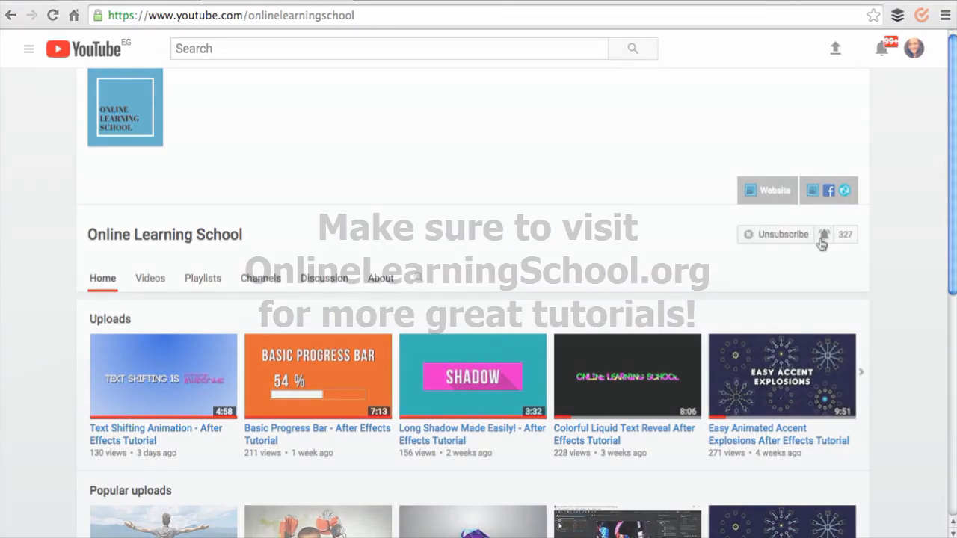